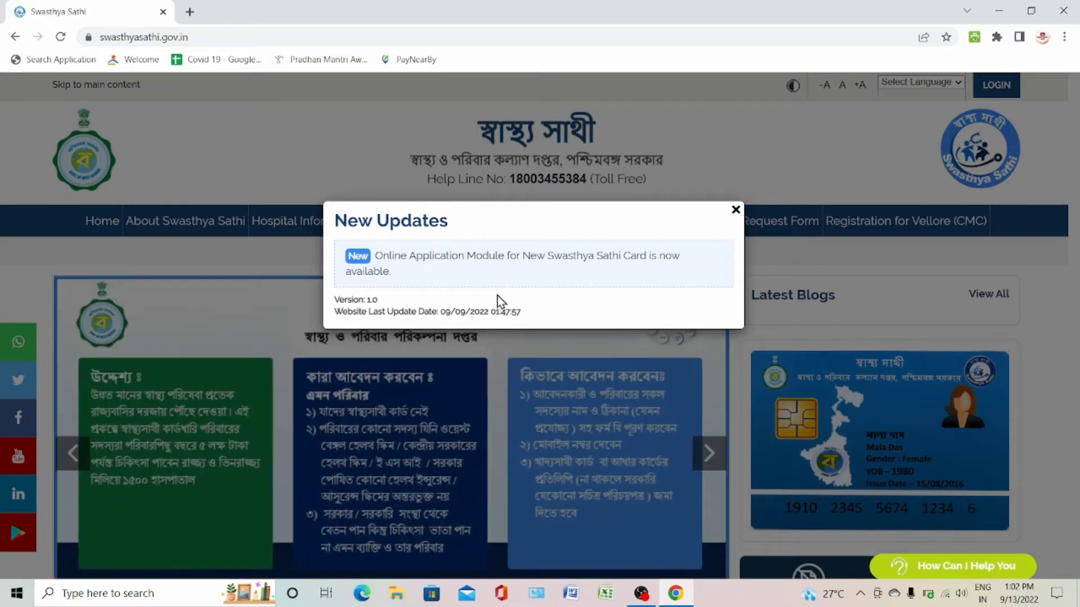
Step: Dismiss the New Updates notice and open the Online Application for Swasthya Sathi Card
left_click(736, 213)
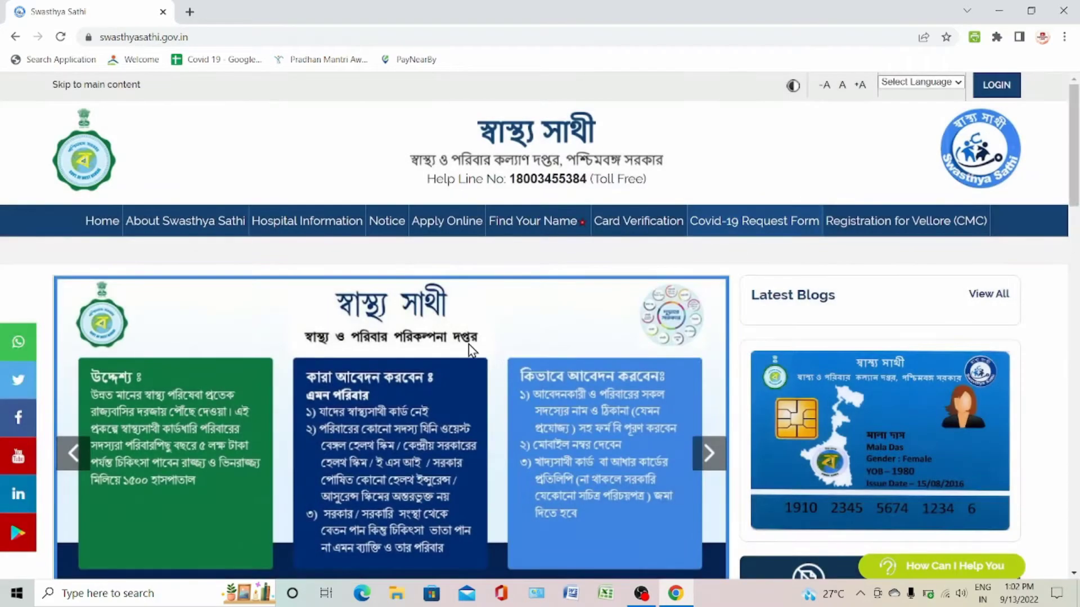
mouse_move(457, 228)
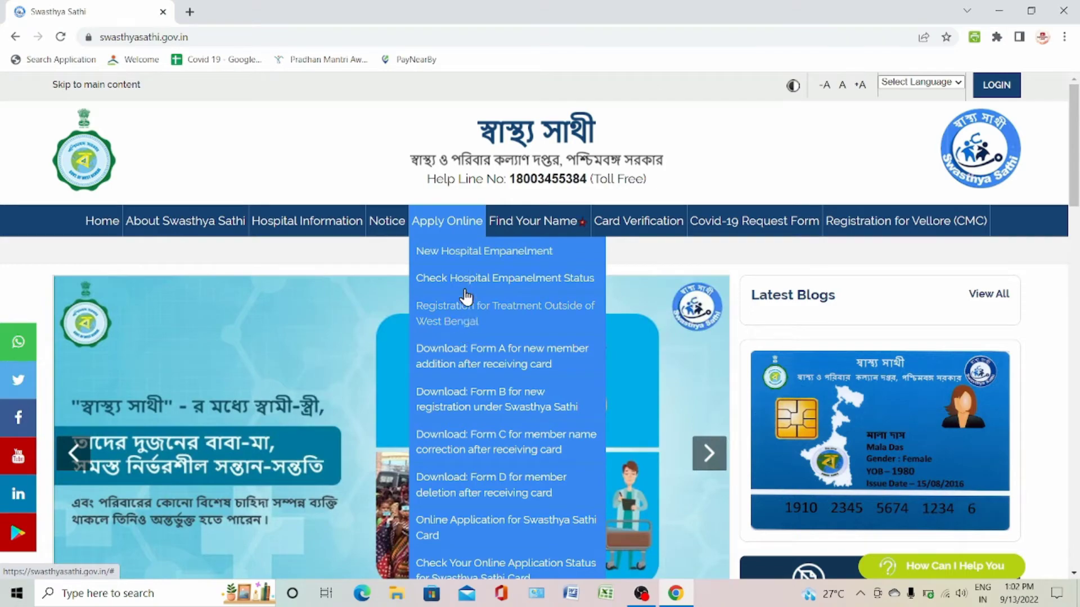
scroll(479, 337, "down", 4)
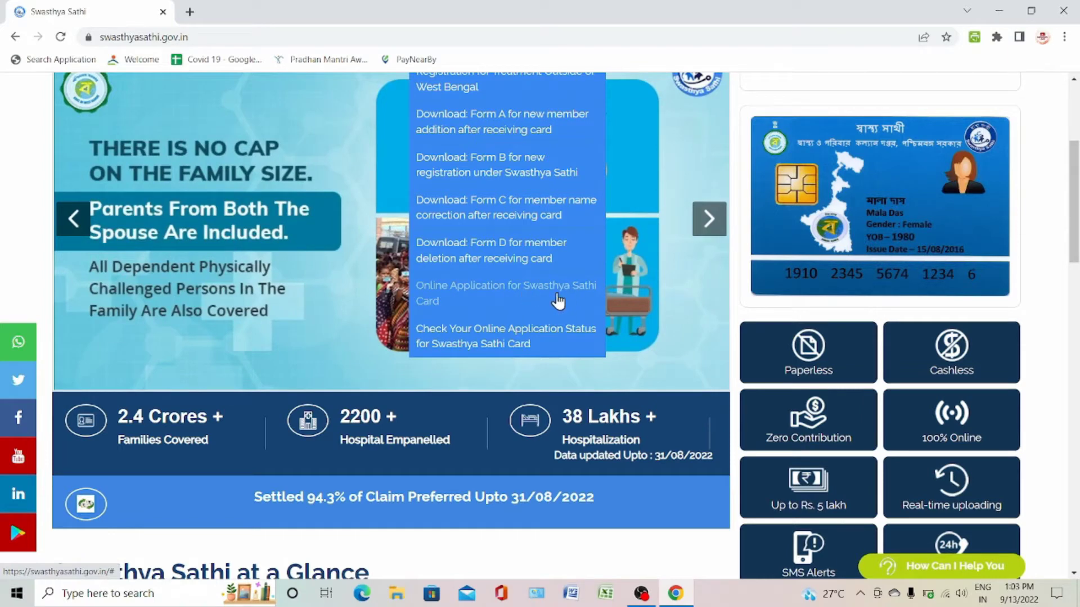
left_click(513, 297)
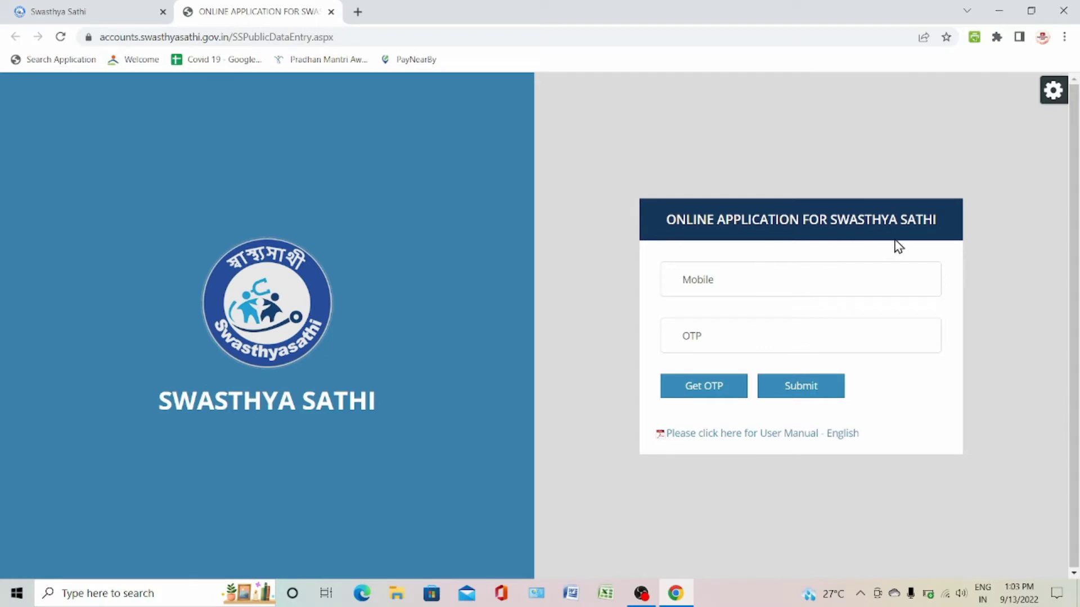
Step: Enter the applicant's mobile number and request a one-time verification code
left_click(775, 280)
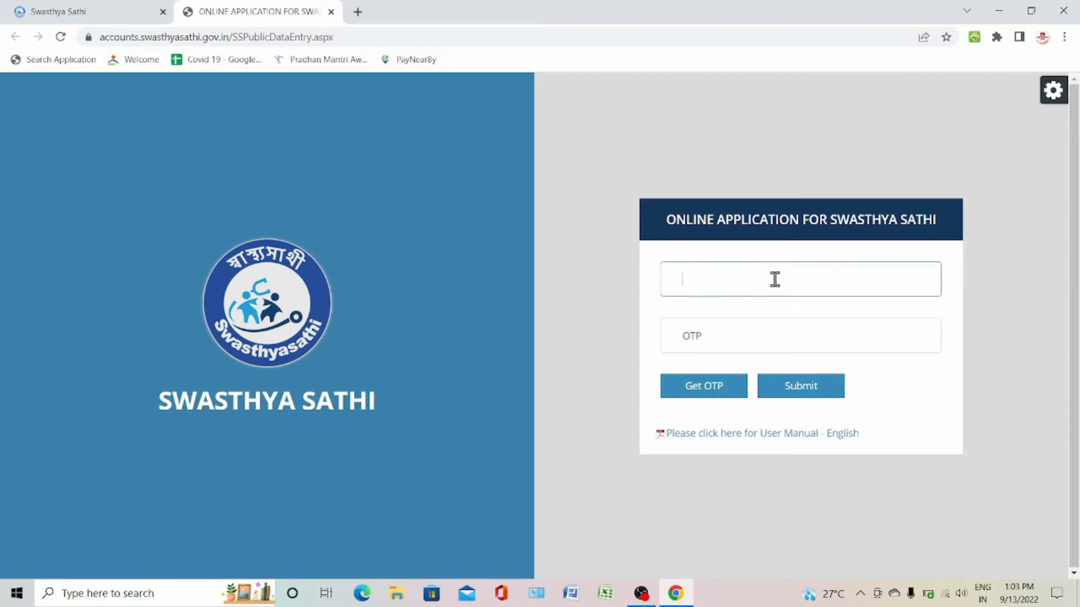
left_click(739, 337)
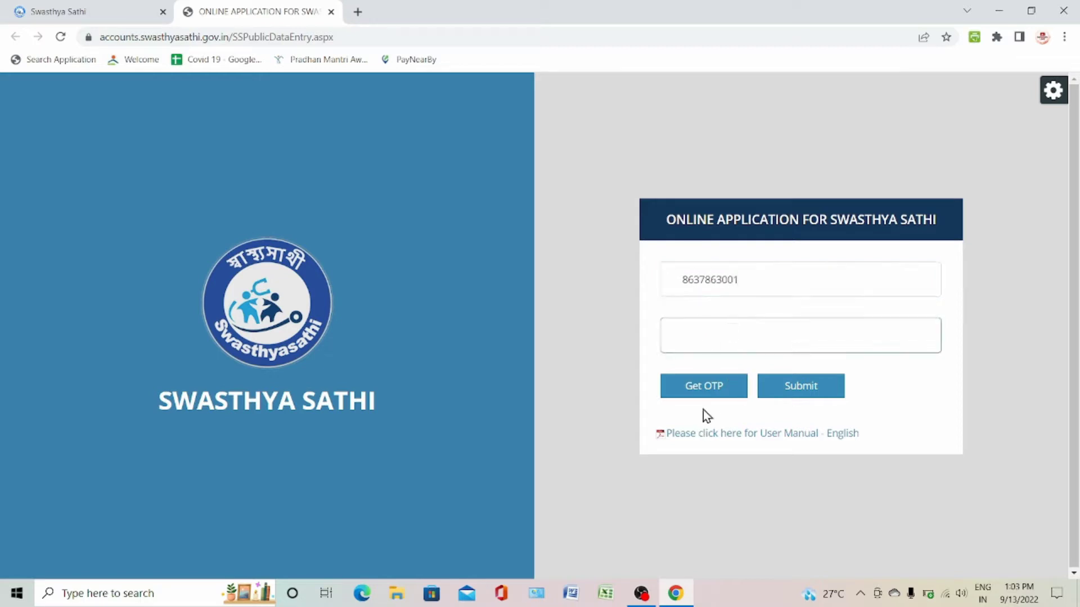
left_click(721, 391)
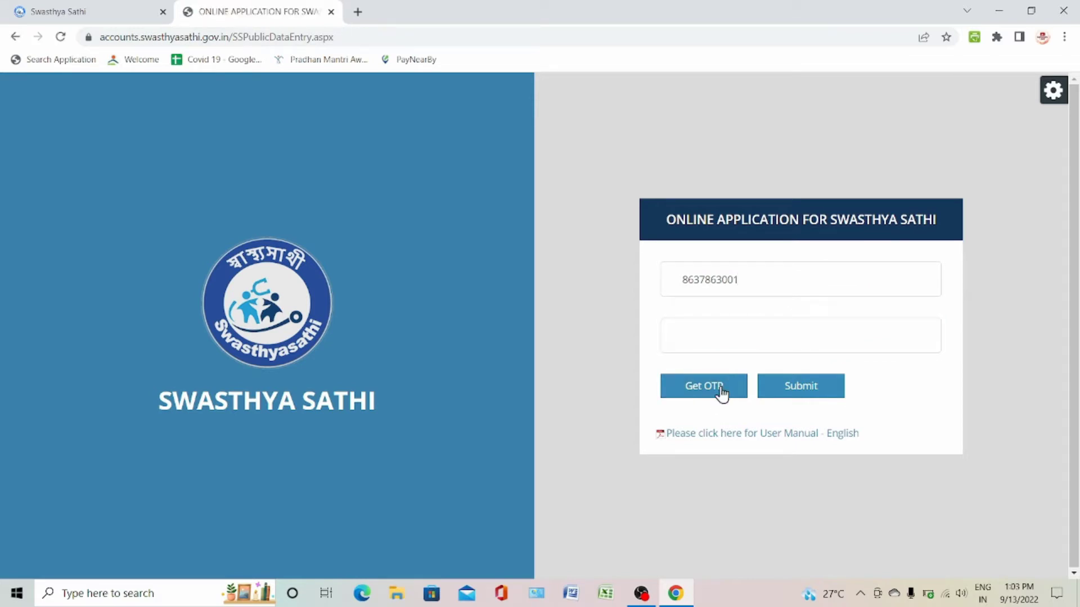
Step: Enter the received OTP and submit it to open the enrolment form
left_click(719, 340)
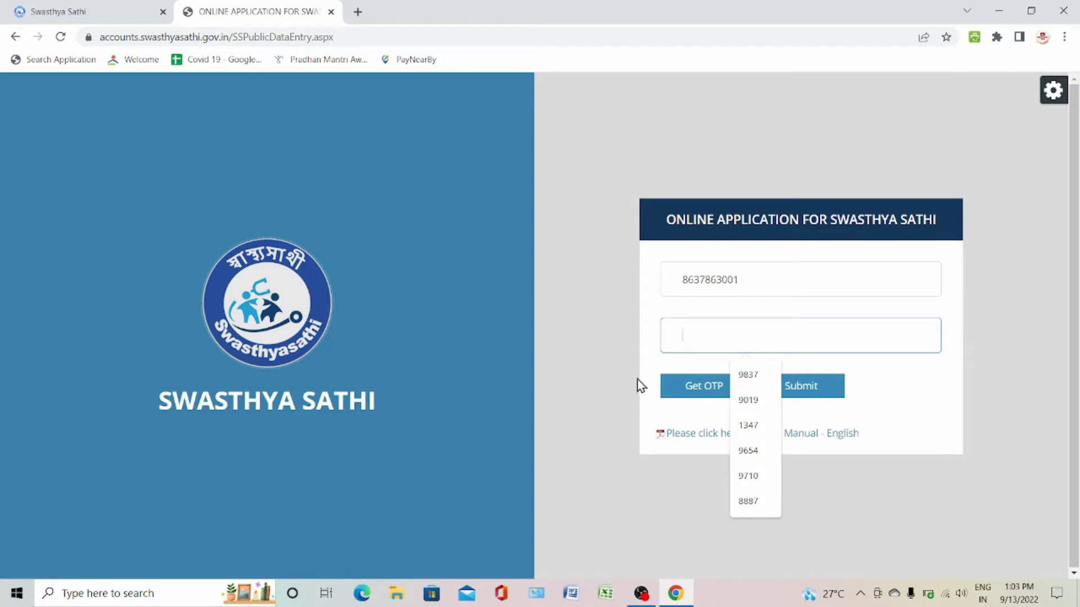
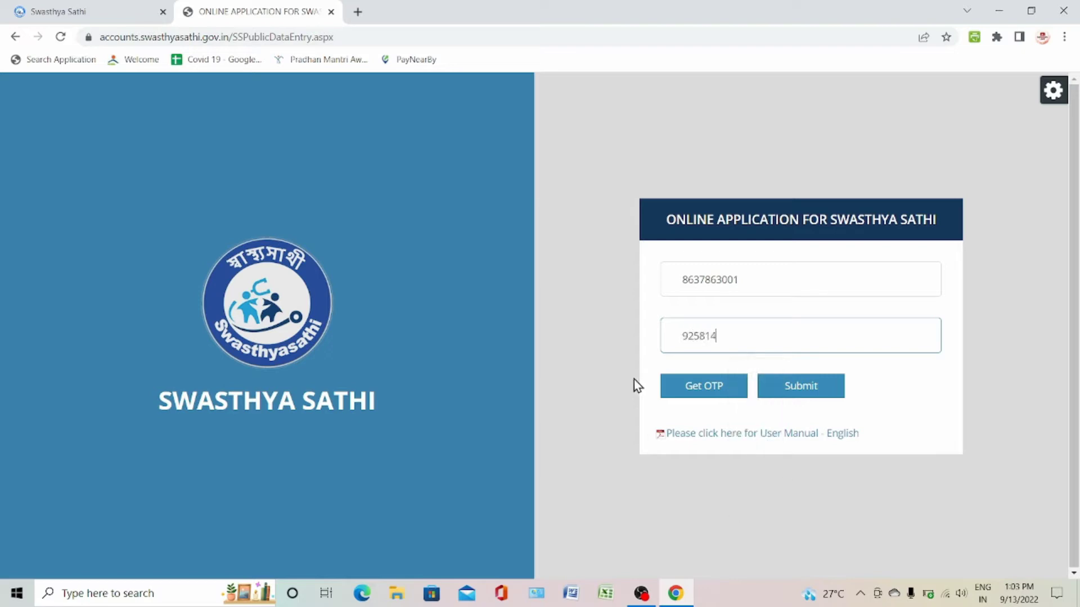
left_click(809, 395)
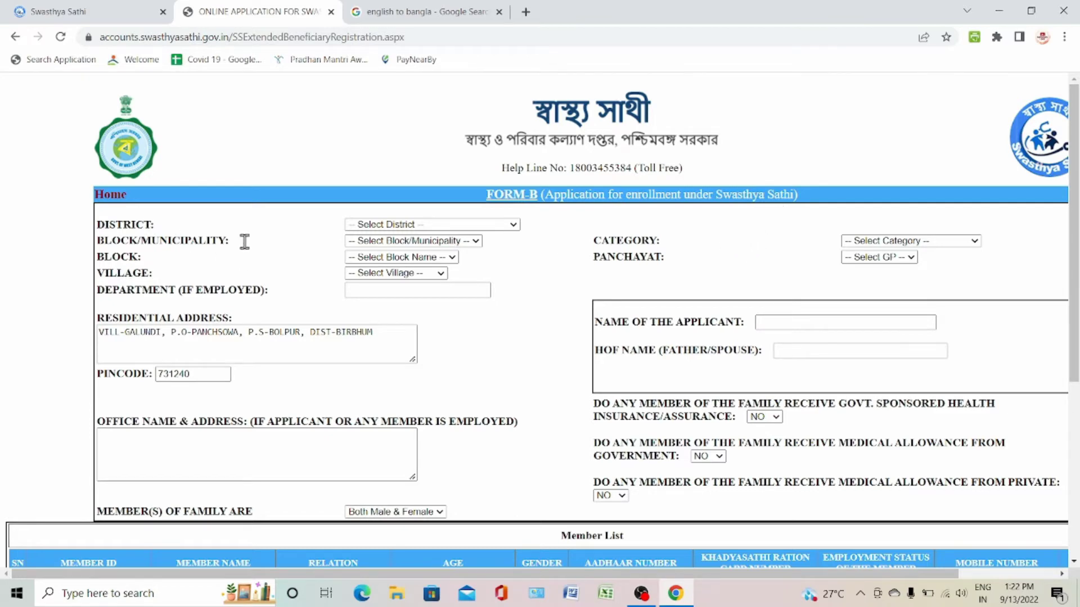
Step: Set the district to BIRBHUM, the area type to Block and the block to Bolpur Sriniketan
left_click(432, 230)
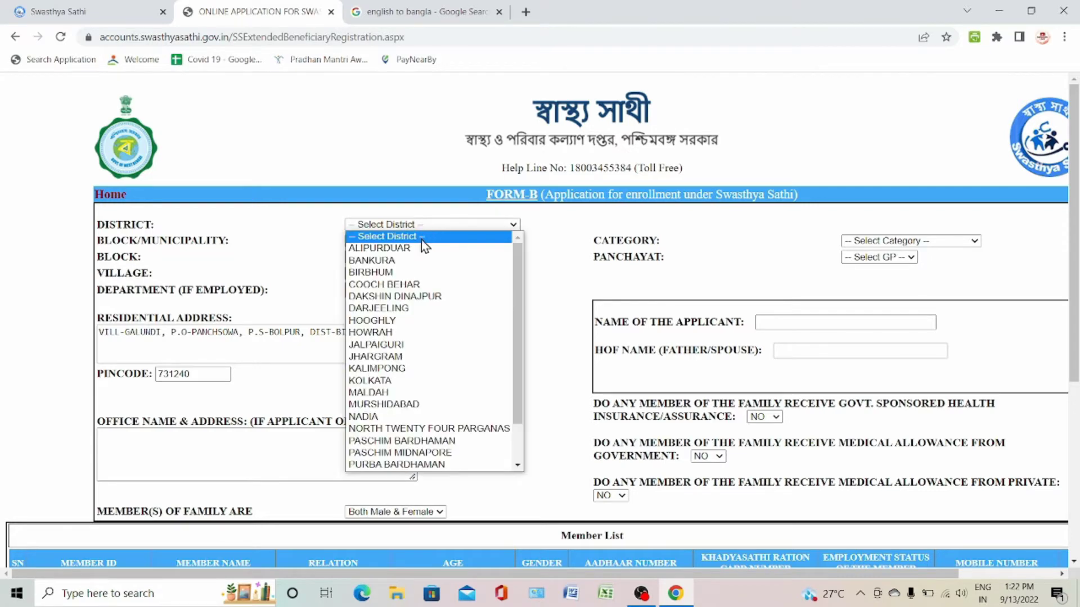
left_click(421, 276)
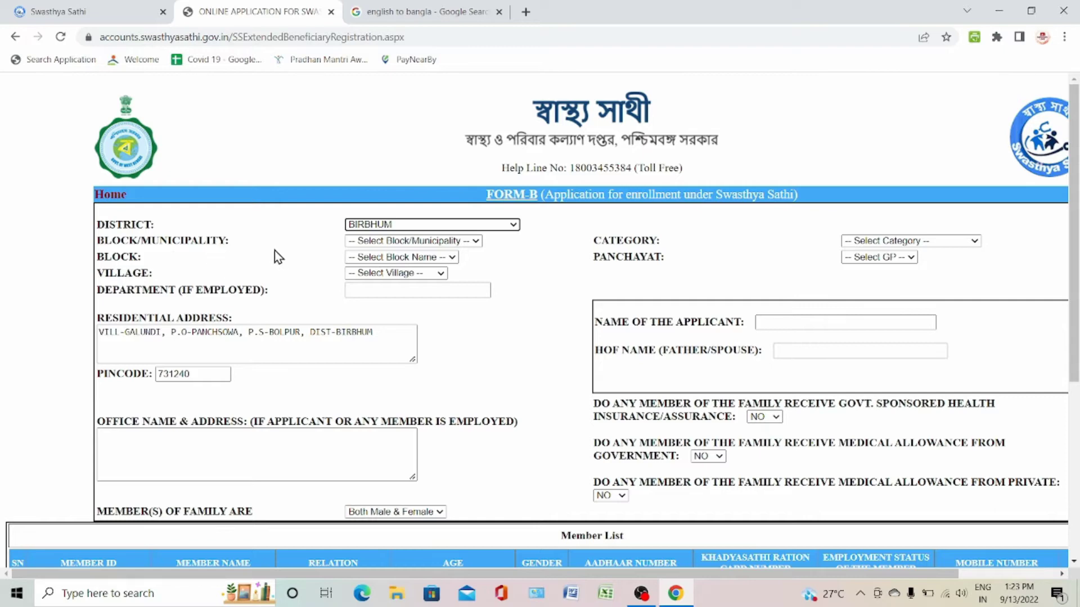
left_click(368, 244)
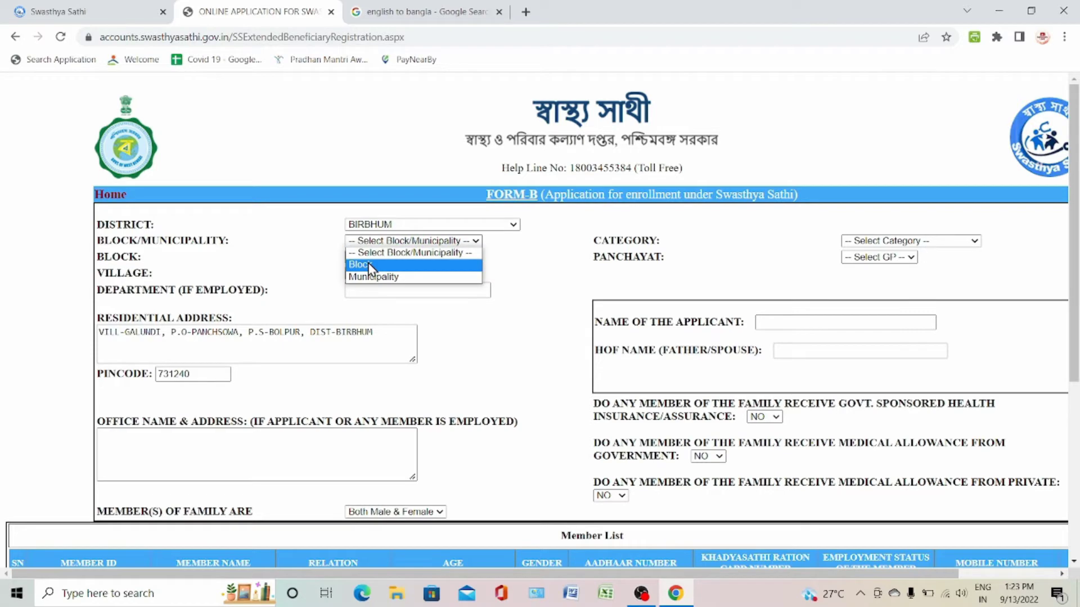
left_click(369, 267)
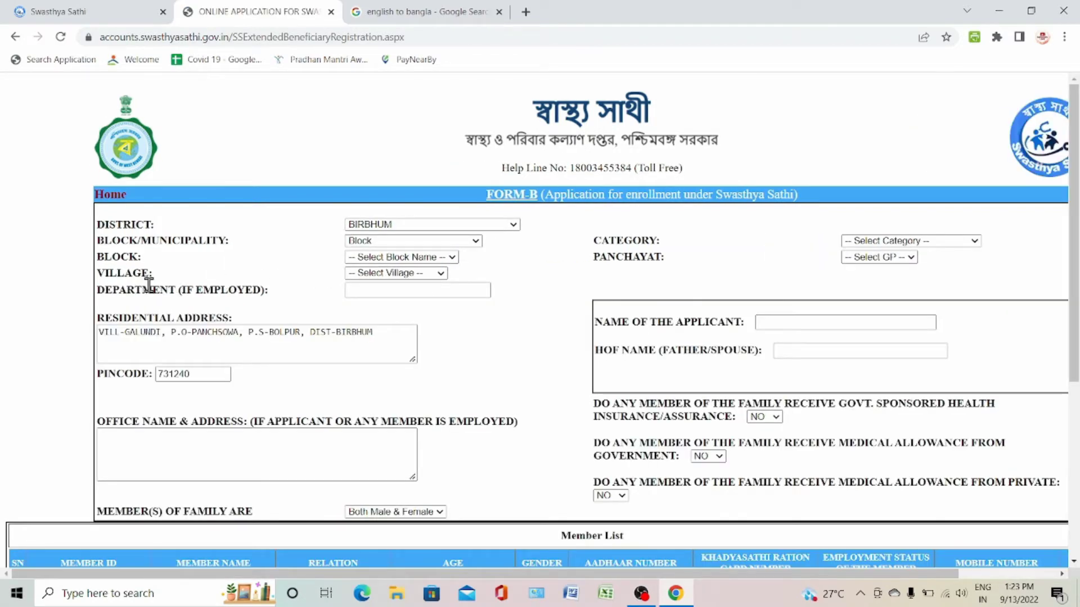
left_click(384, 259)
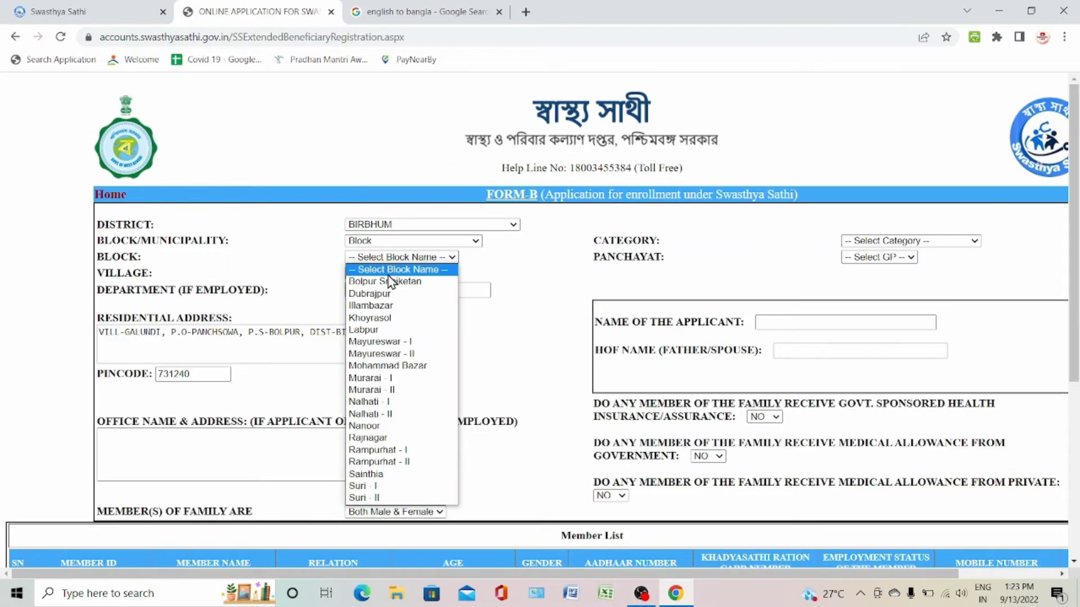
left_click(392, 282)
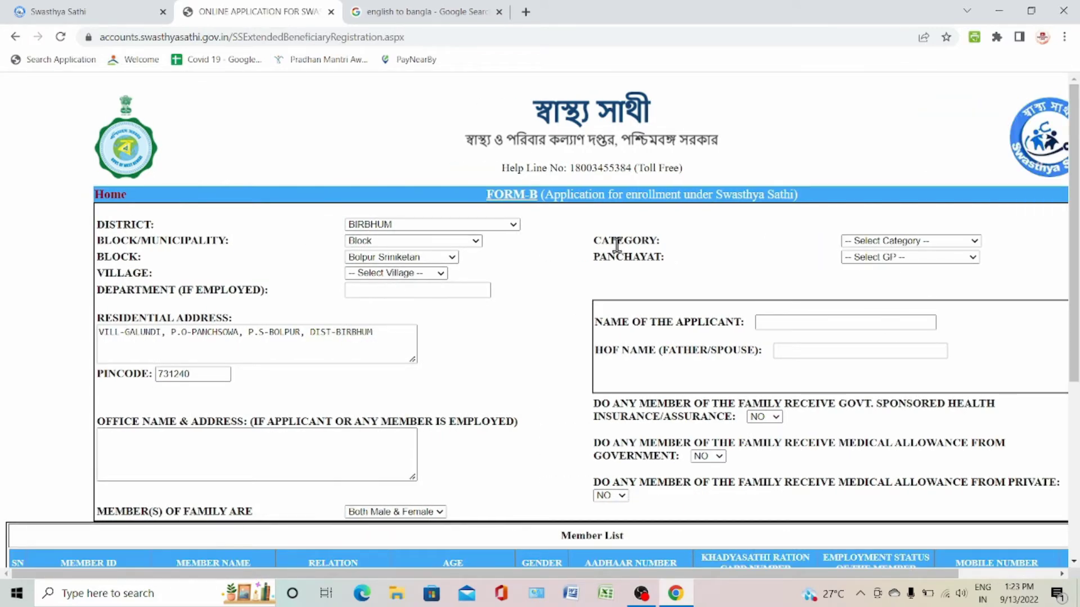
Step: Set the category to Scheduled Caste (SC), the panchayat to BAHIRI PANCHSOWA and the village to GALUNDI
left_click(942, 242)
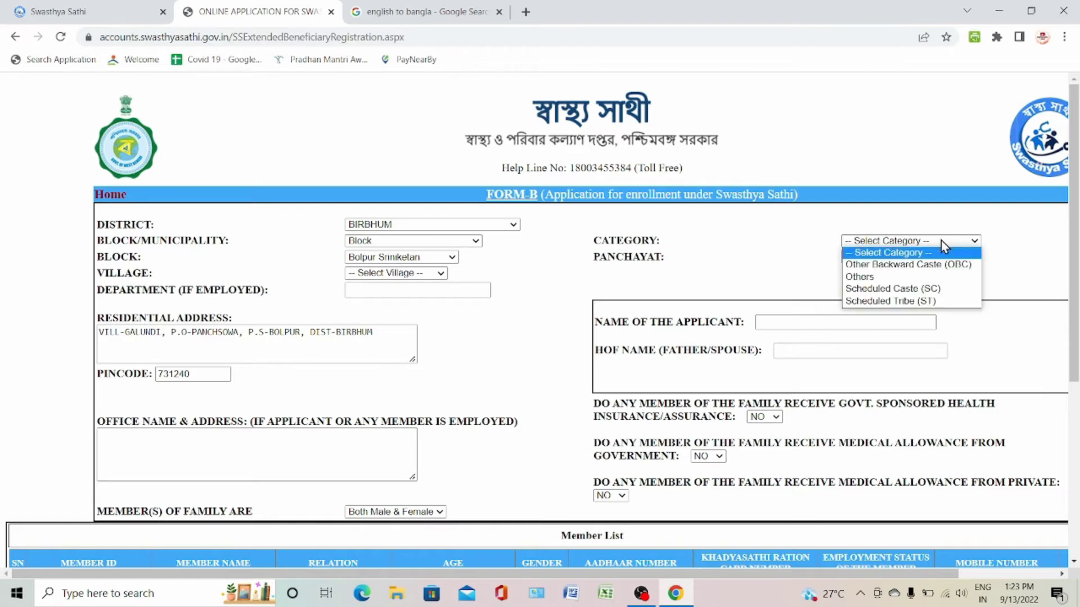
left_click(896, 289)
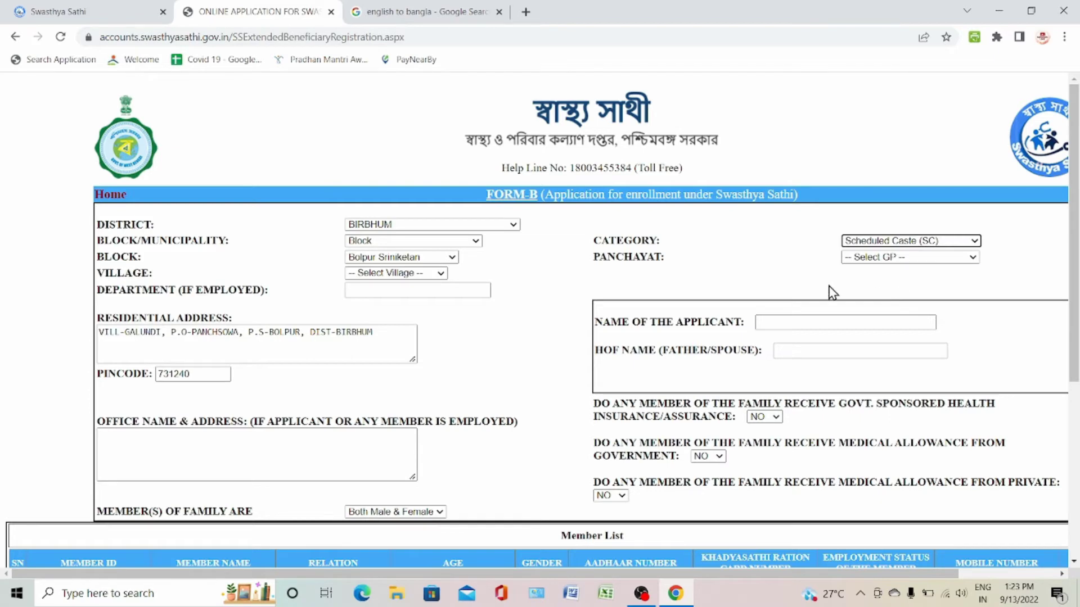
left_click(900, 263)
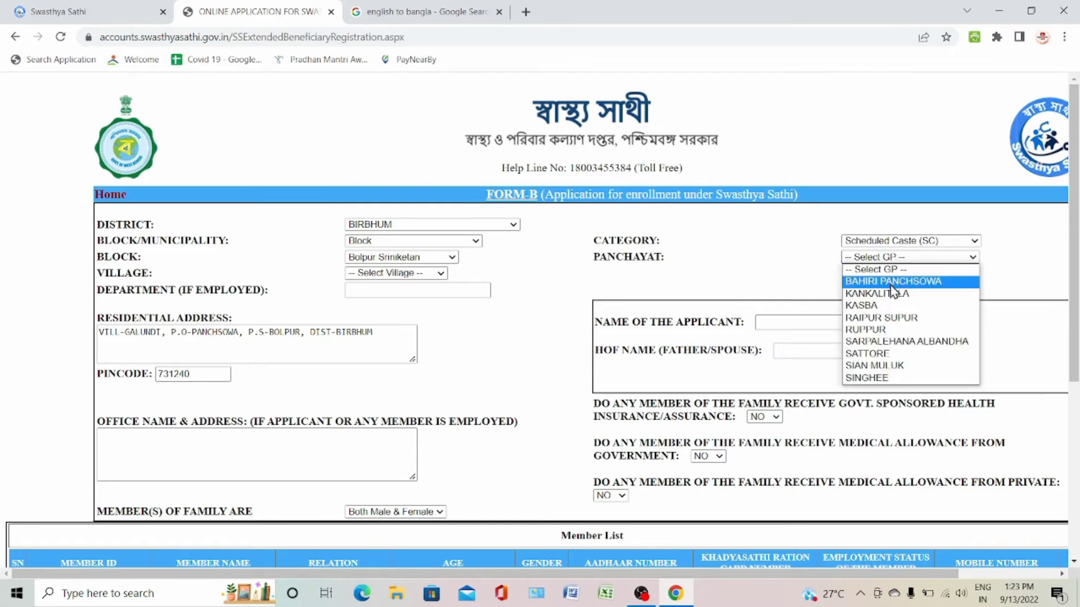
left_click(890, 286)
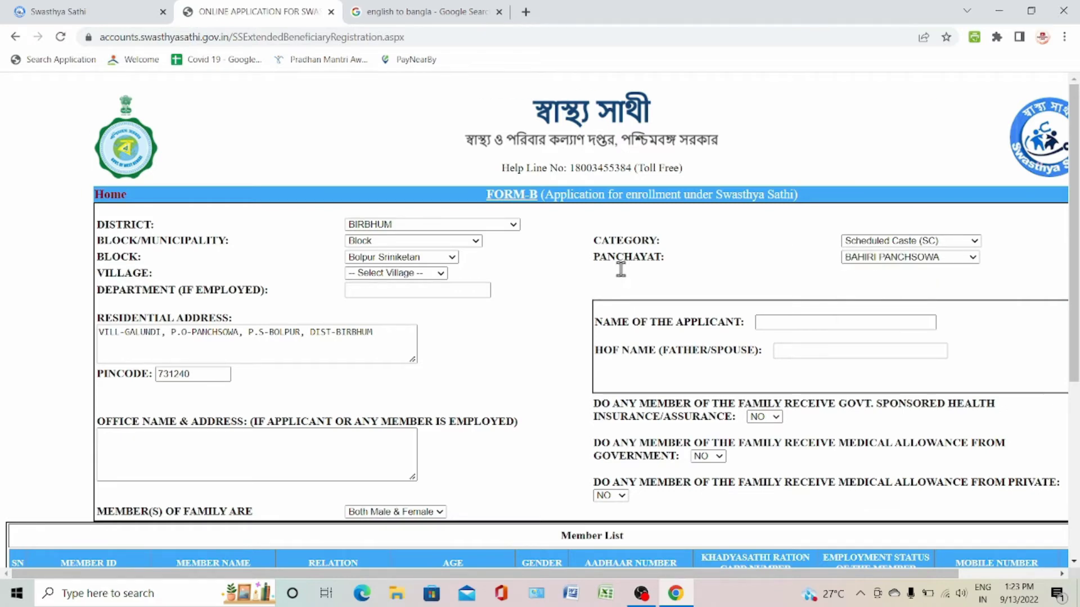
left_click(404, 273)
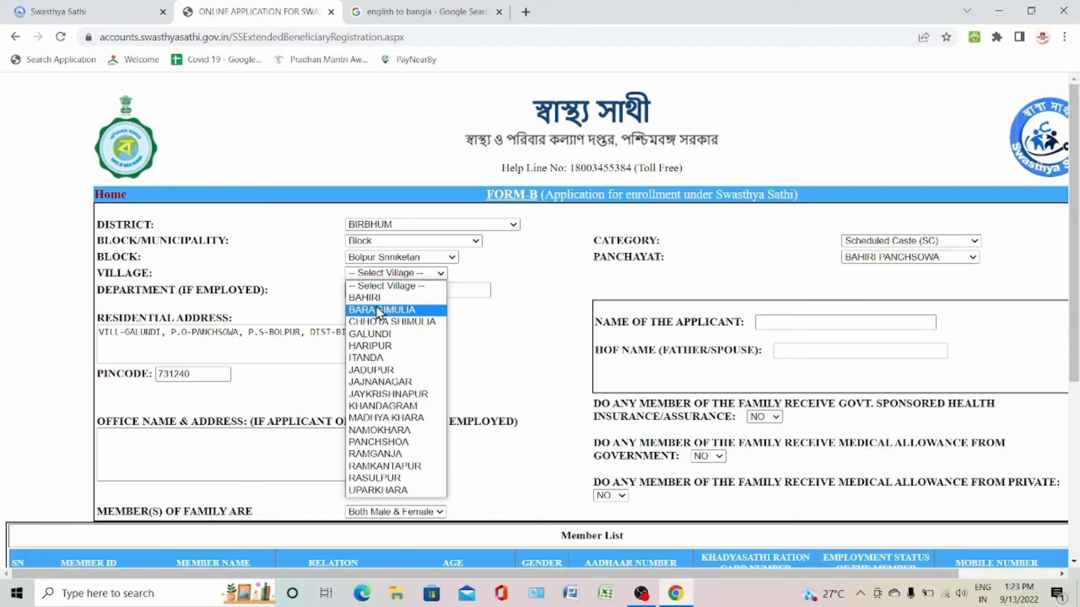
left_click(380, 334)
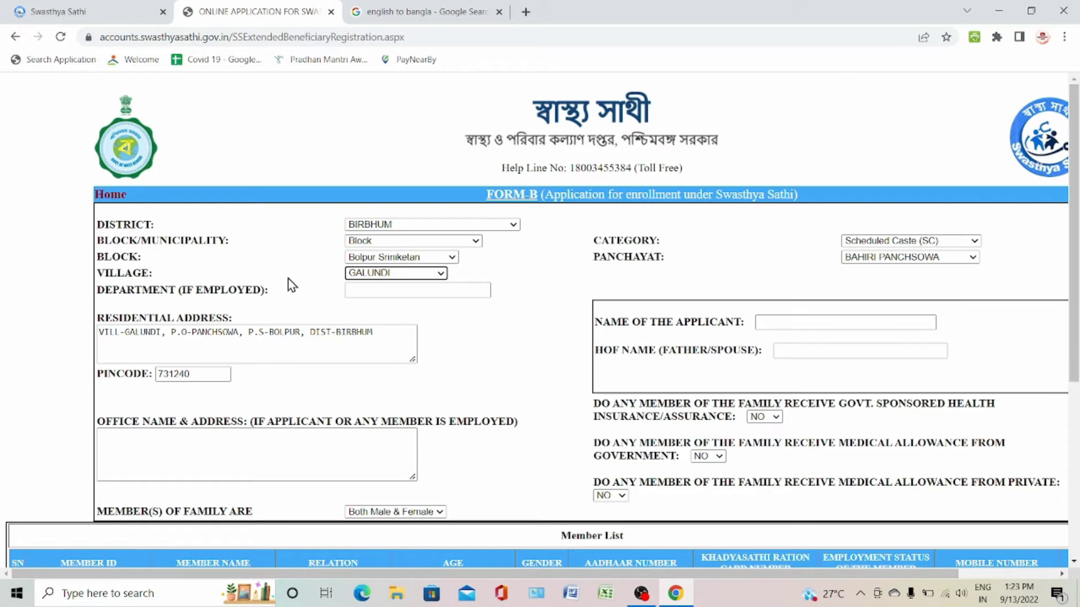
left_click(354, 288)
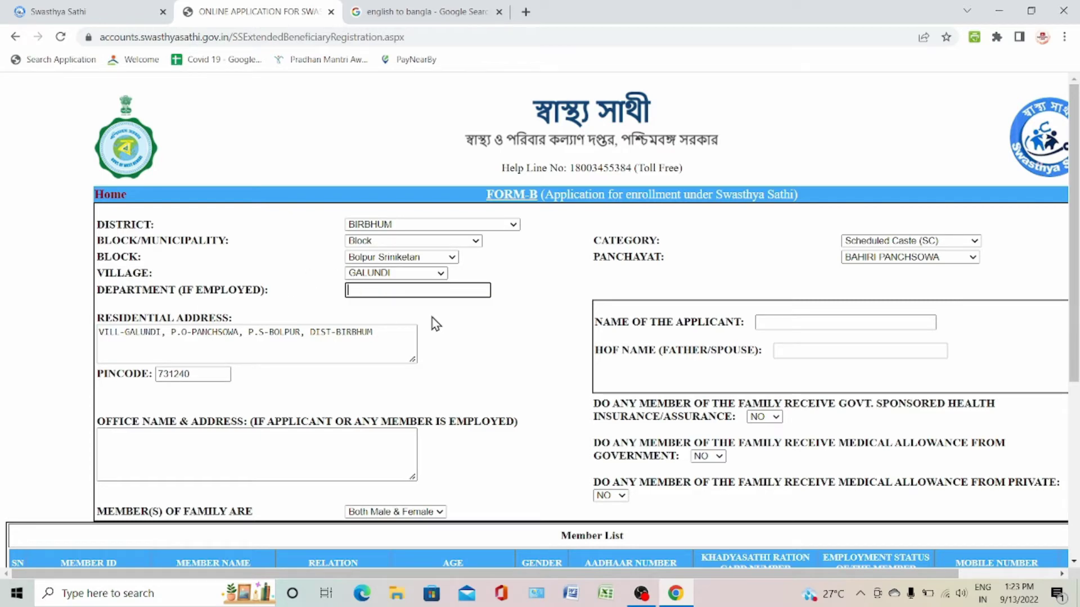
left_click(383, 333)
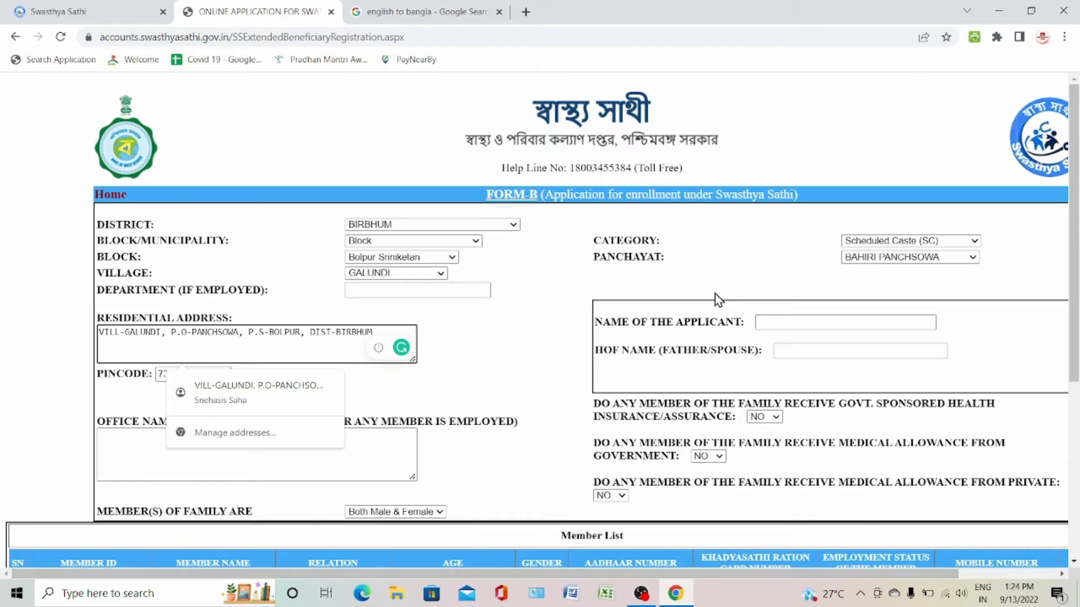
left_click(806, 323)
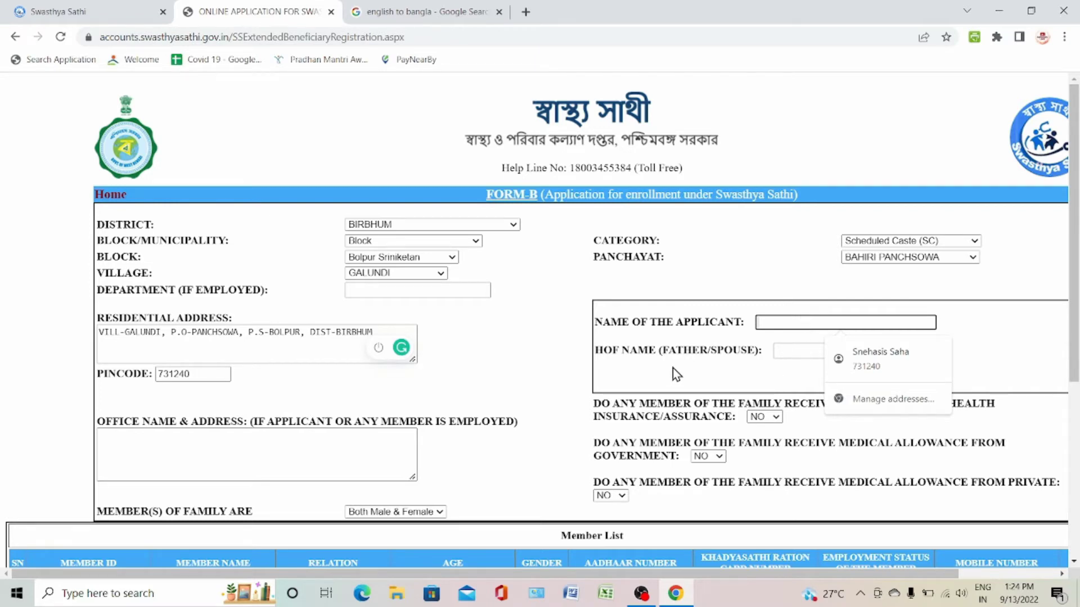
left_click(794, 352)
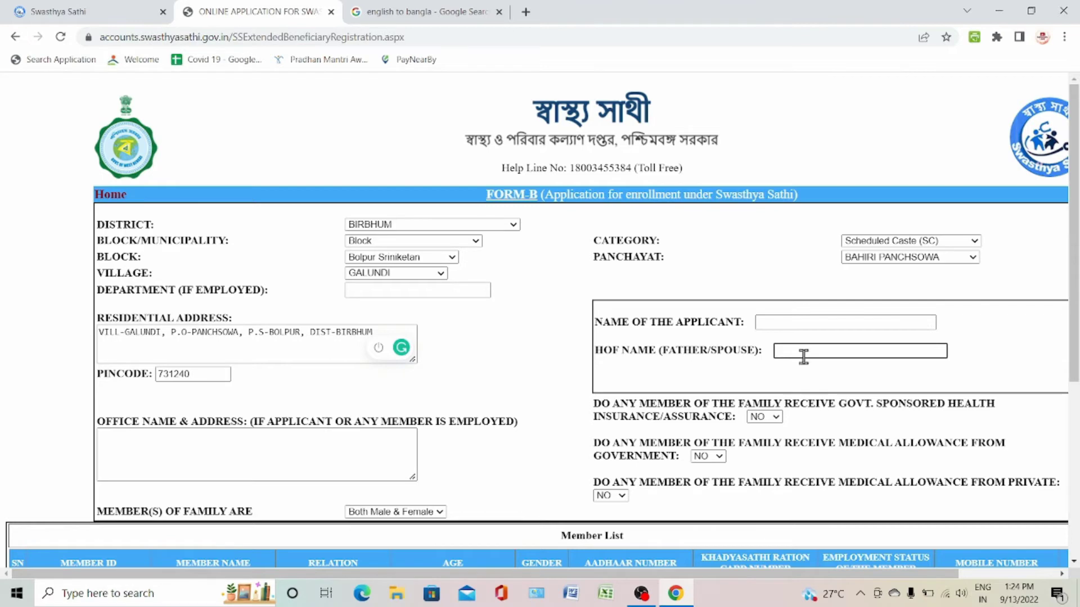
left_click(786, 373)
Step: Answer NO to the questions on government-sponsored health insurance and on medical allowance from government and private sources
scroll(771, 349, "down", 4)
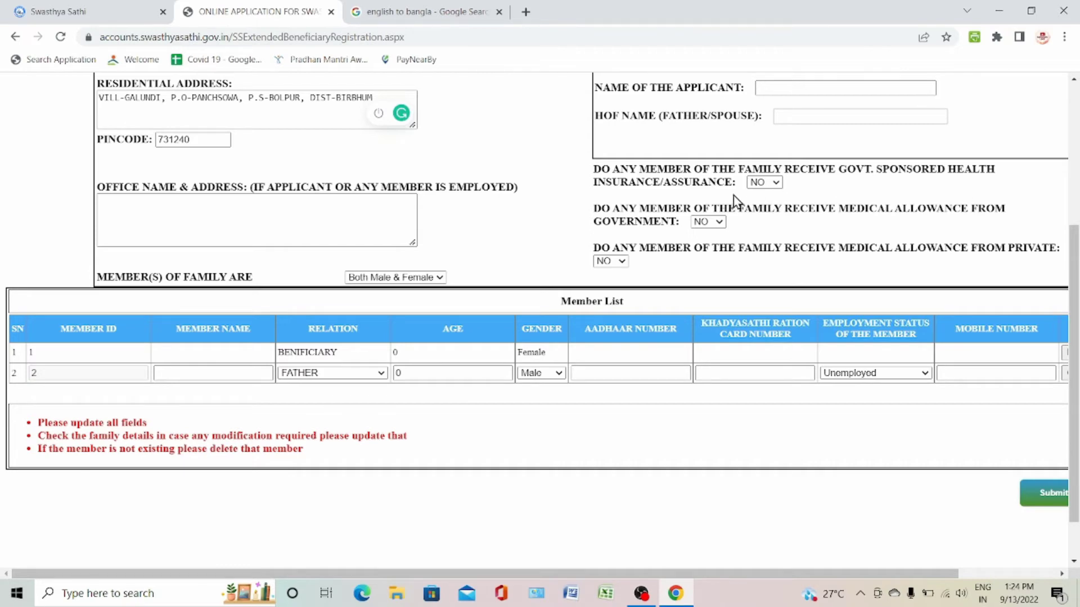
left_click(767, 182)
key("Up")
key("Return")
left_click(707, 221)
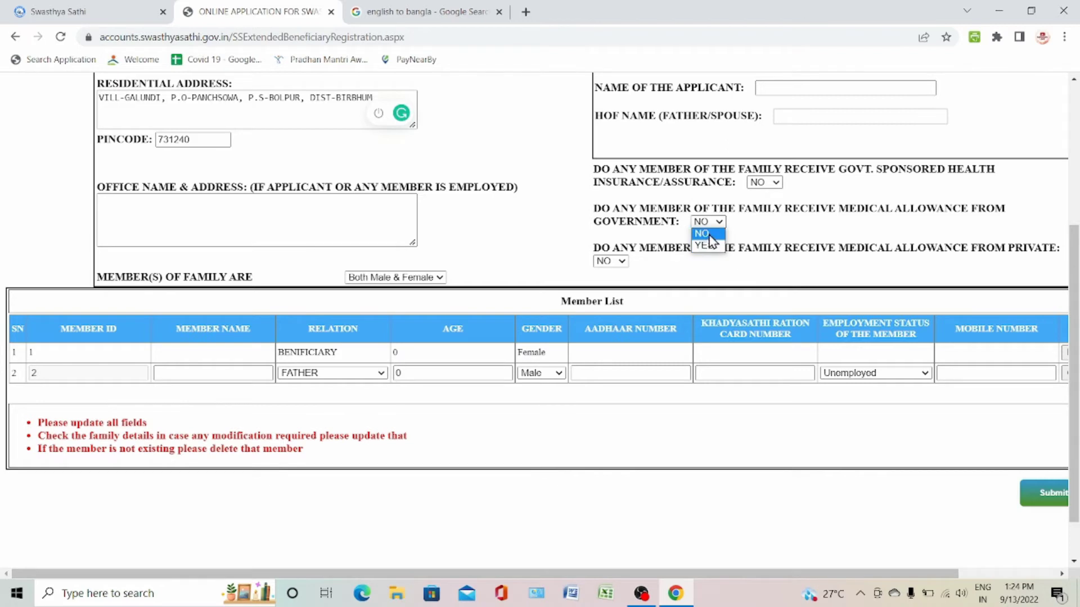
left_click(709, 237)
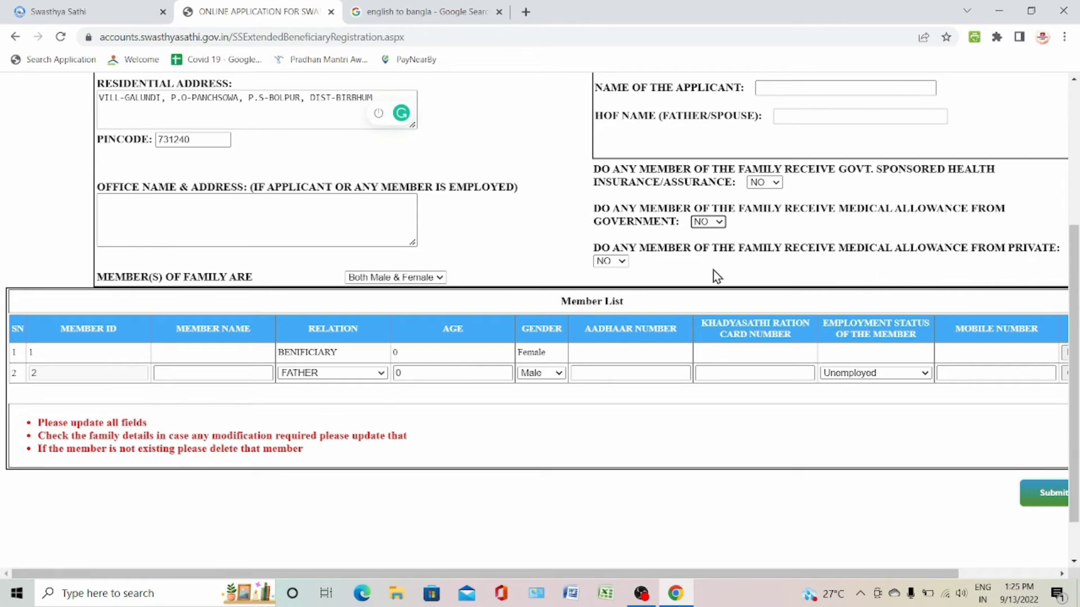
left_click(597, 262)
Step: Try the All are Male and All are Female options for the family's members
left_click(386, 276)
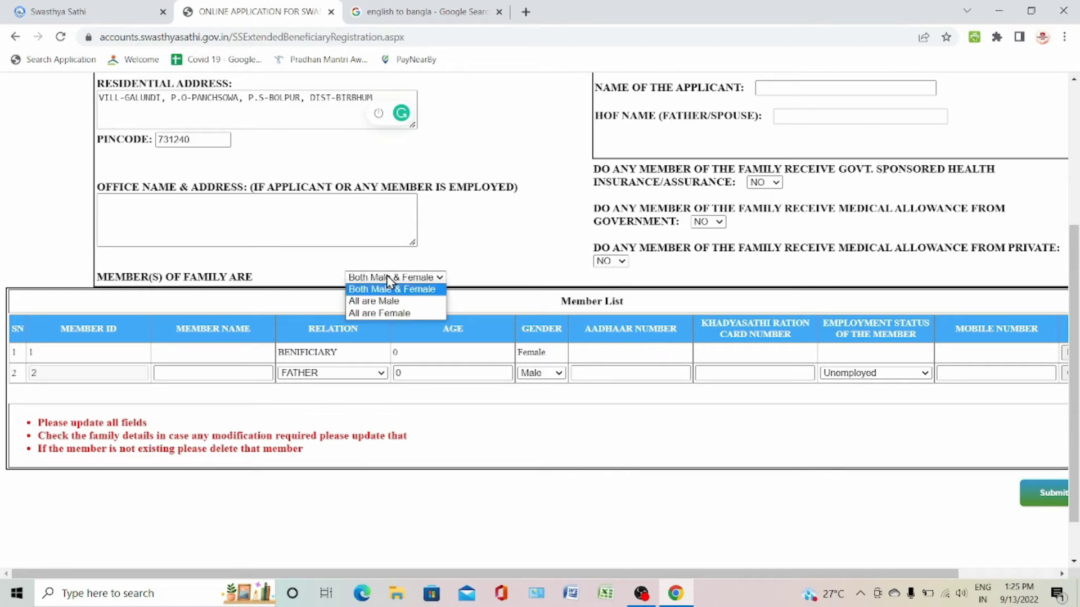
left_click(383, 305)
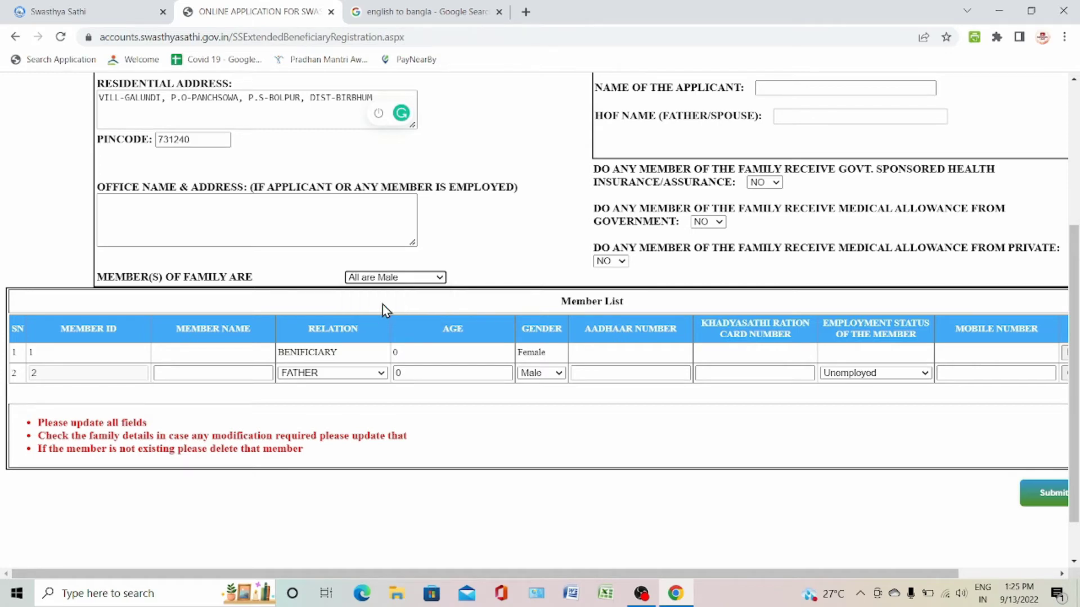
left_click(379, 278)
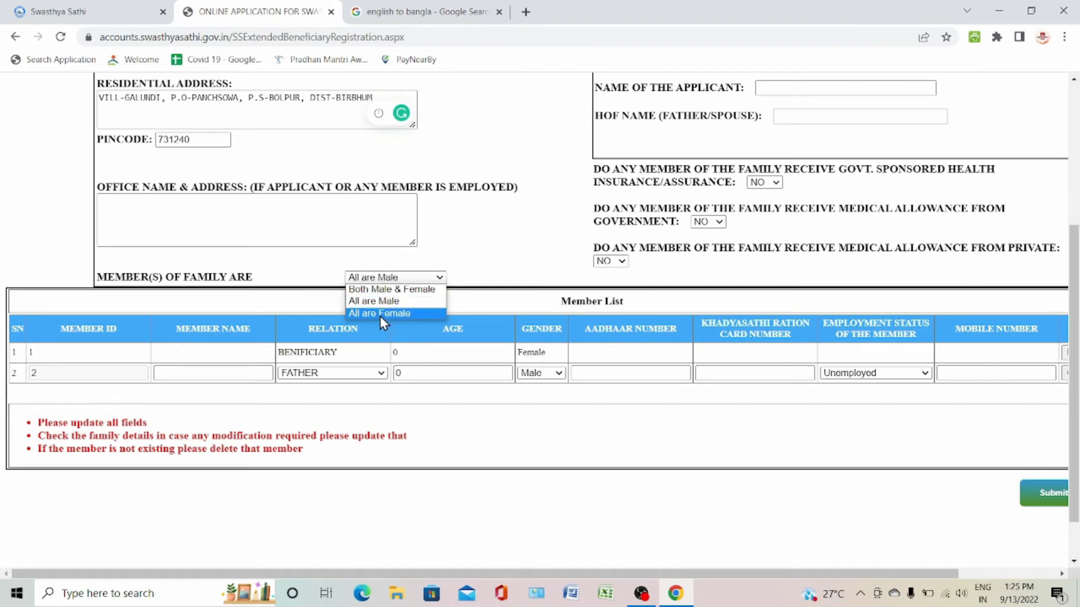
left_click(380, 314)
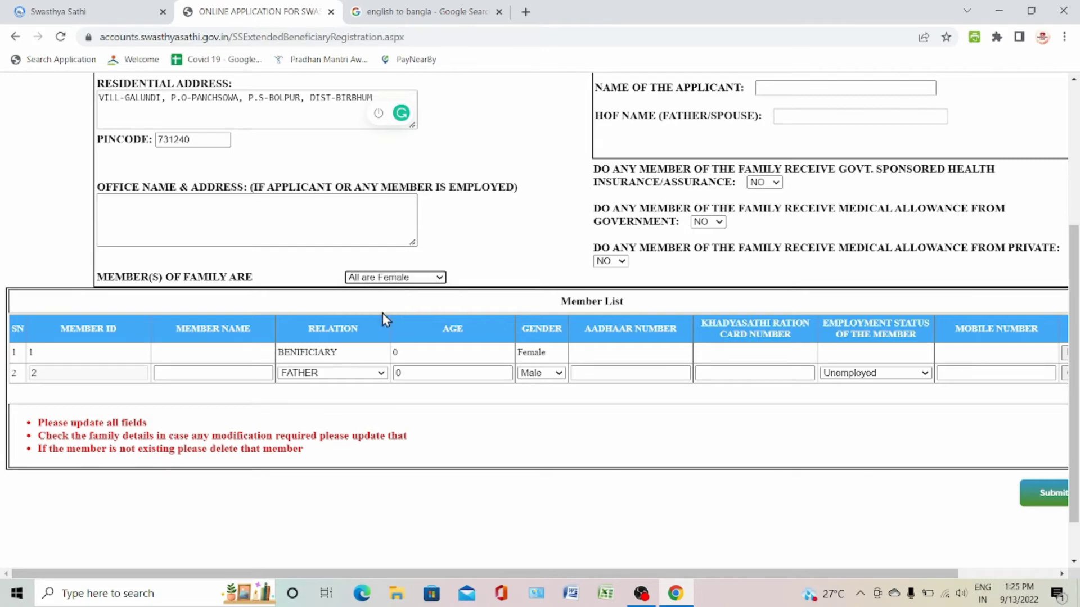
Step: Set the family's members to Both Male & Female and add a new member to the member list
left_click(392, 278)
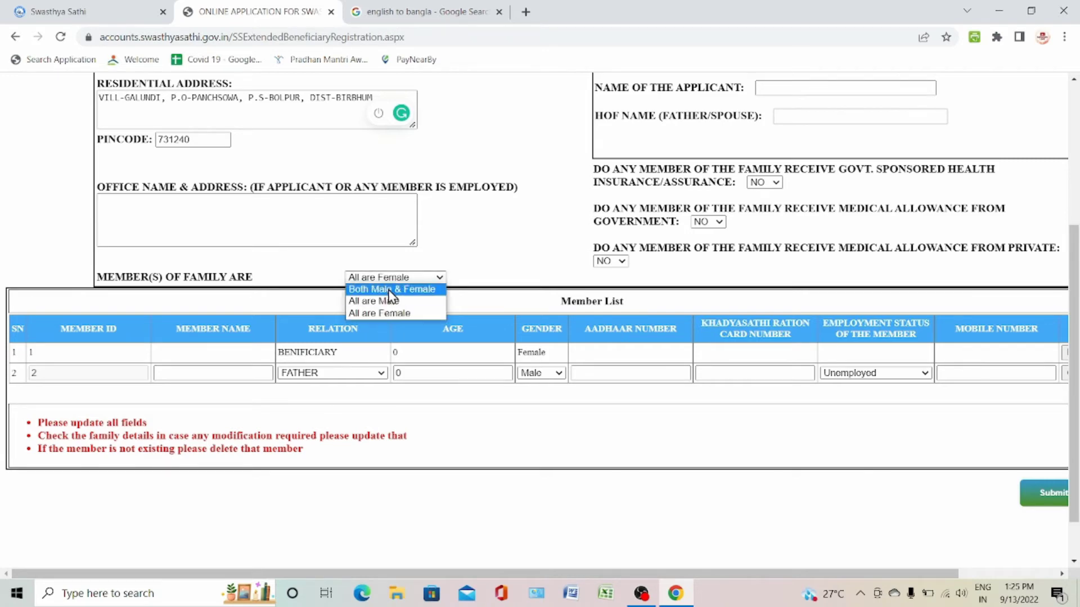
left_click(392, 291)
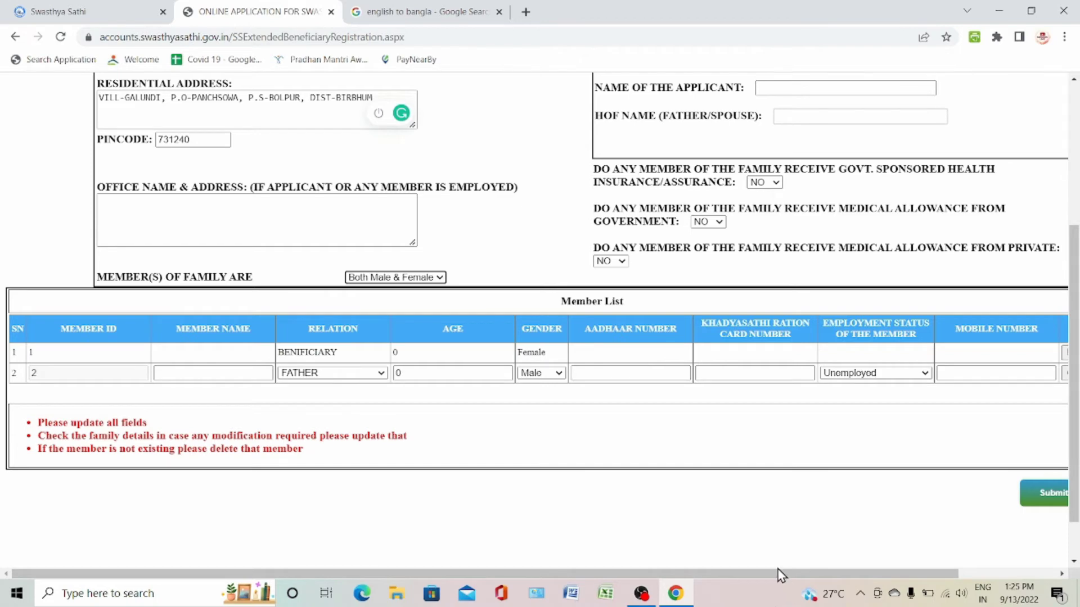
scroll(782, 576, "down", 1)
left_click_drag(822, 574, 924, 573)
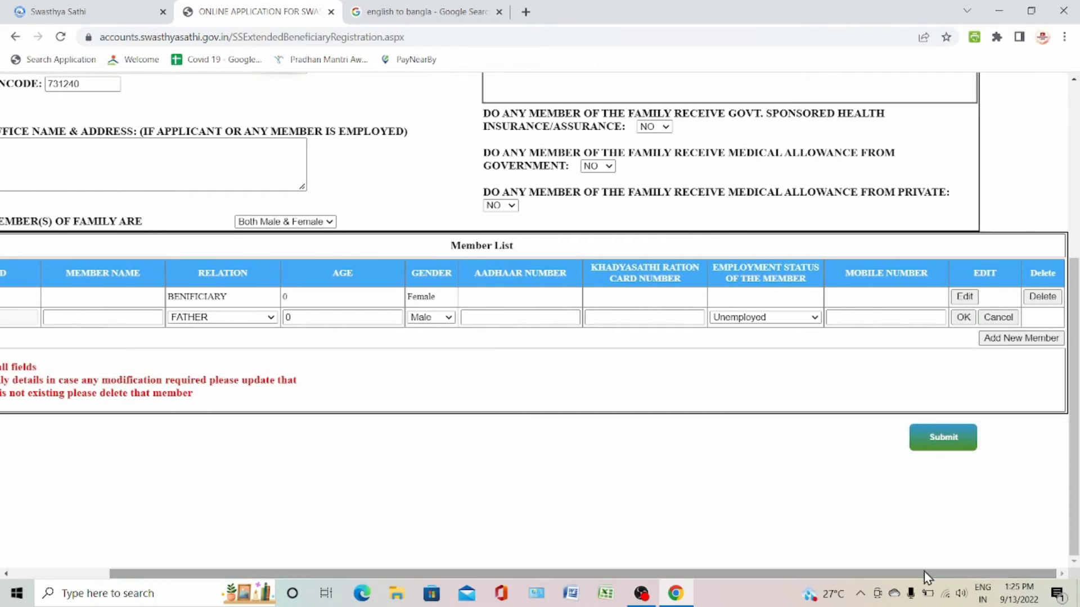
left_click(1023, 341)
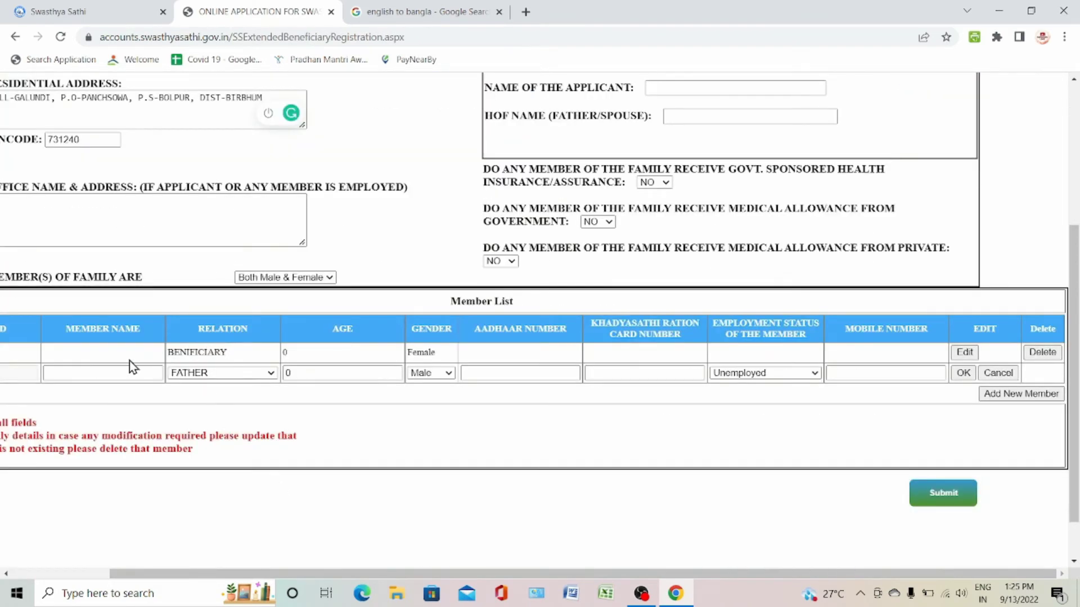
Step: Open the beneficiary's row for editing and go through its member name, age, Aadhaar number and ration card number fields
left_click(968, 354)
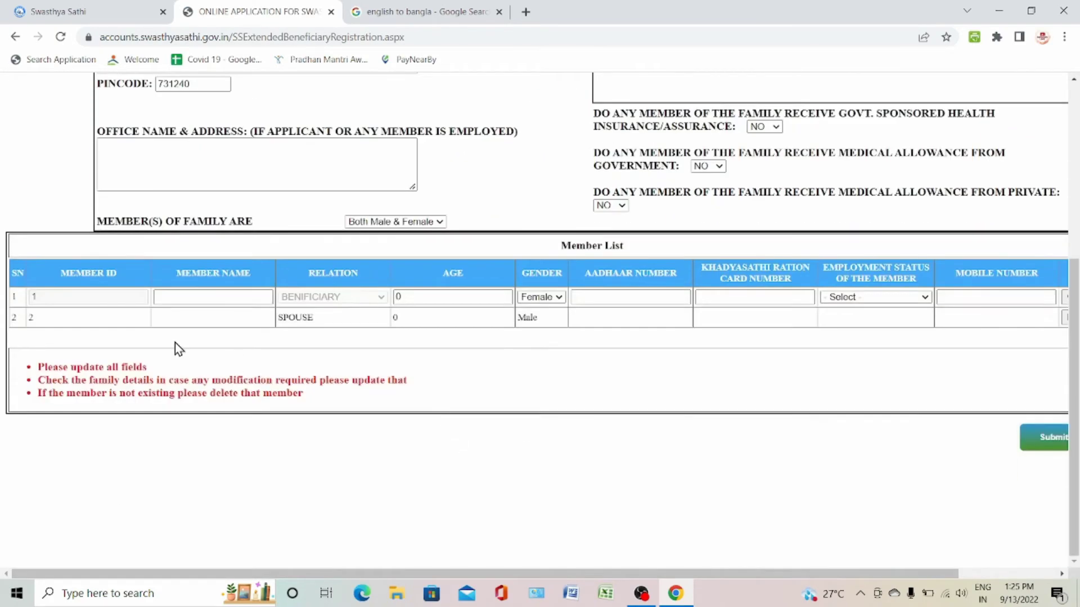
scroll(664, 236, "up", 4)
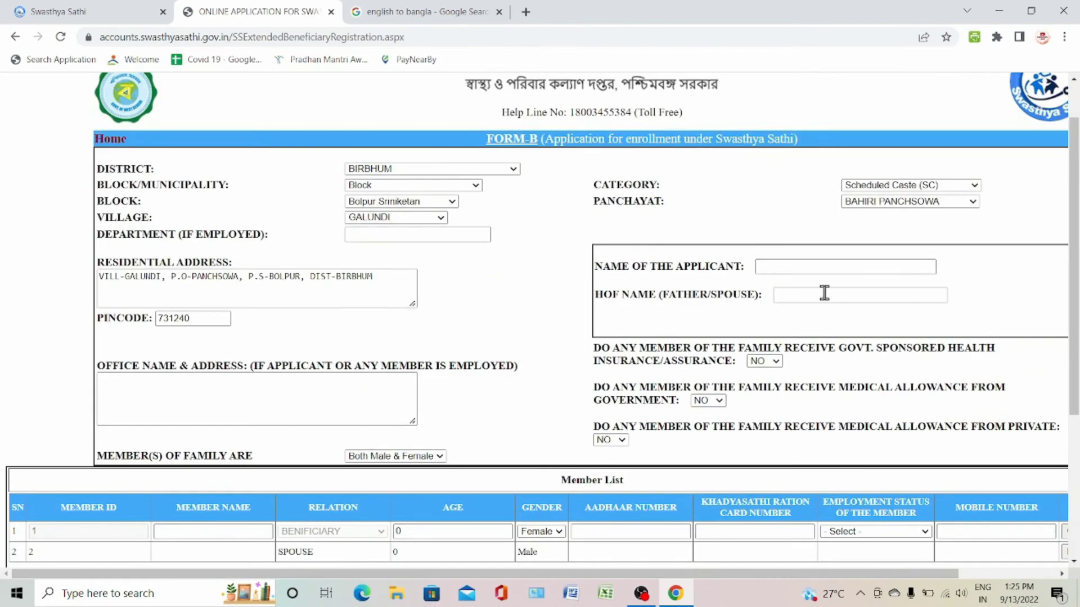
scroll(369, 339, "down", 4)
left_click(224, 297)
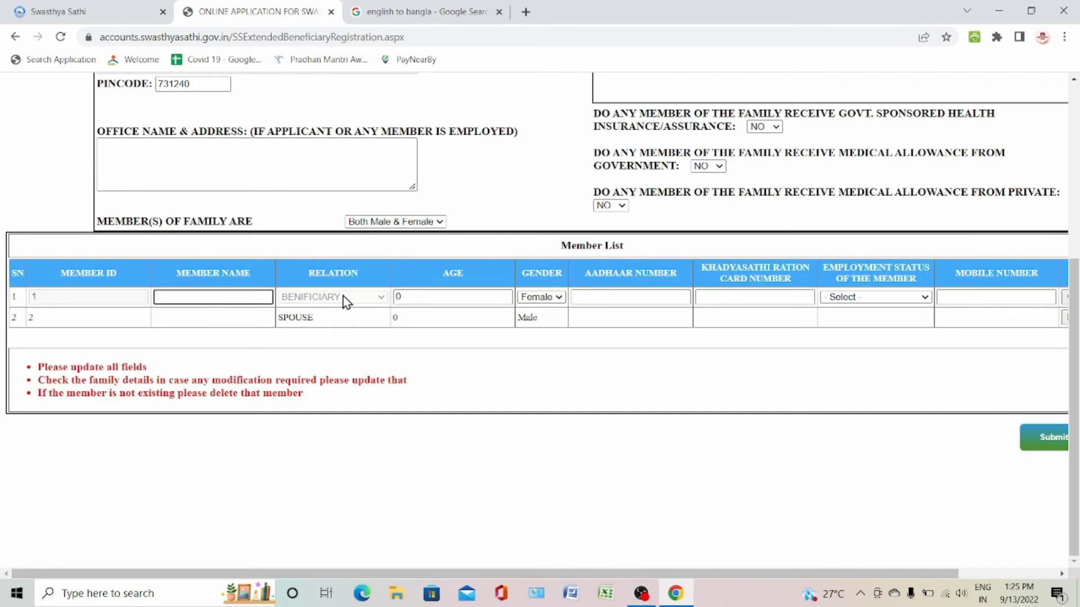
left_click(464, 297)
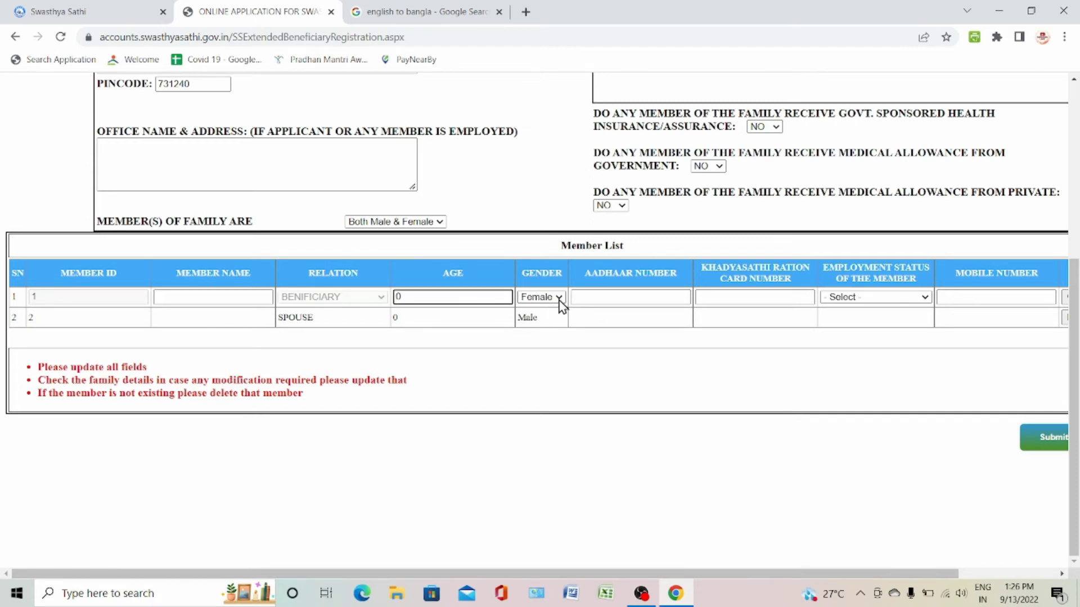
left_click(623, 298)
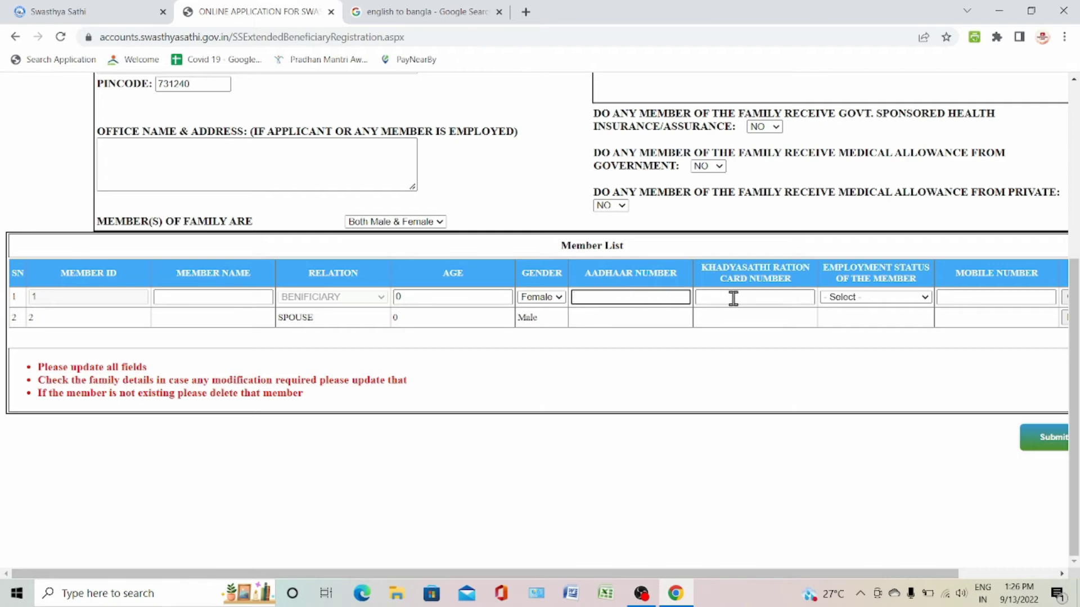
left_click(733, 298)
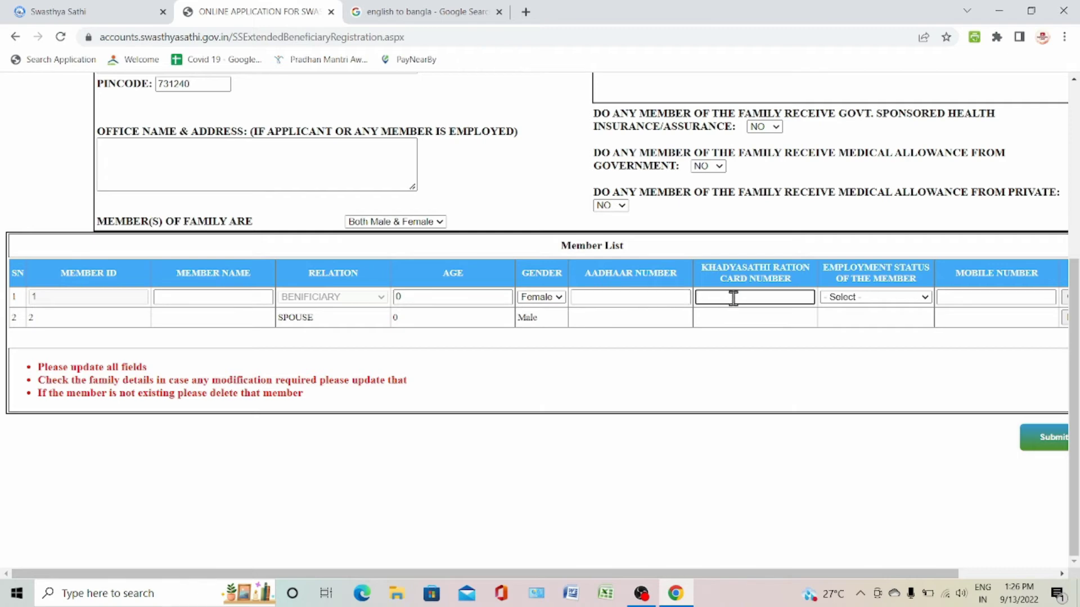
Step: Set the beneficiary's employment status to Unemployed and go to the mobile number field
left_click(851, 299)
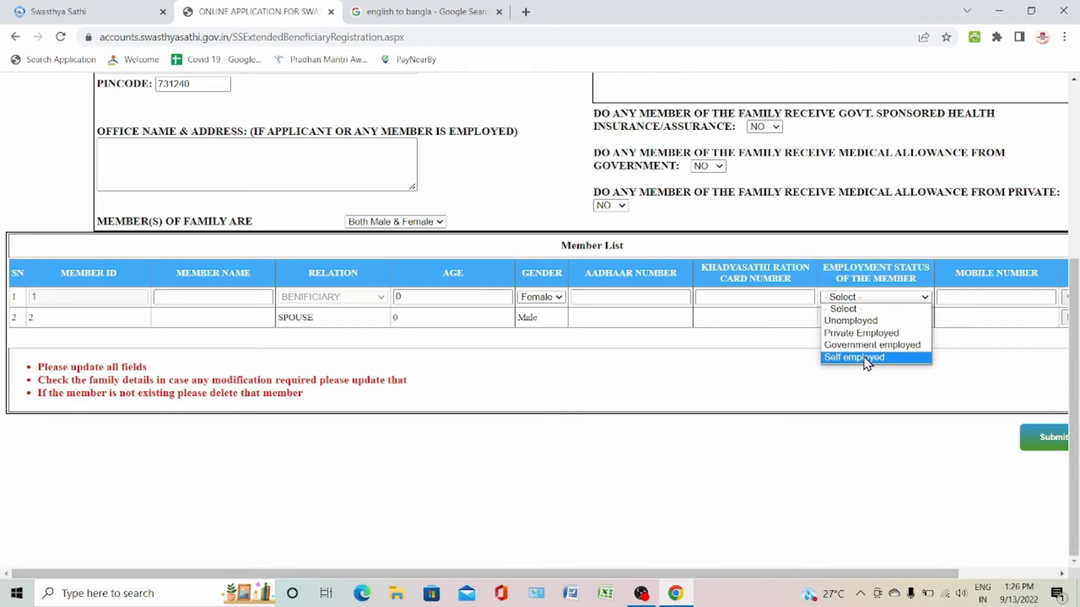
key("Up")
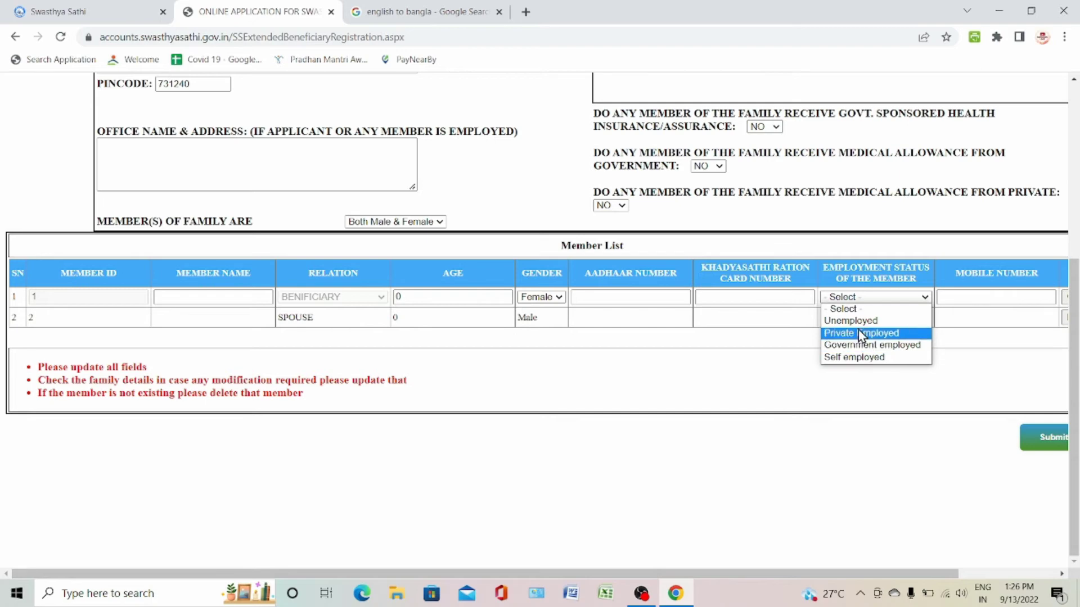
left_click(856, 322)
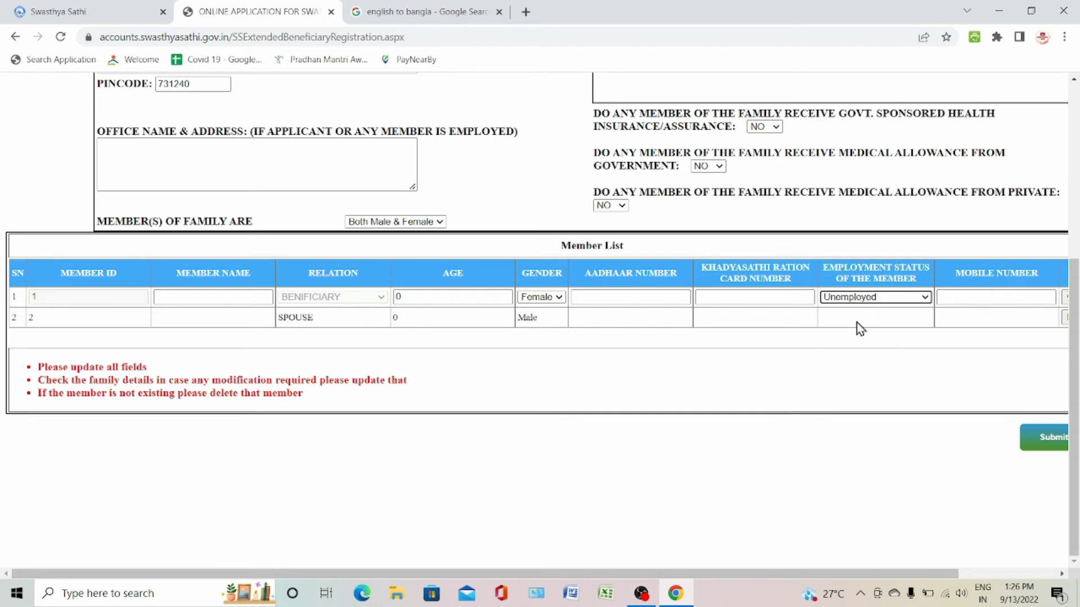
left_click(975, 293)
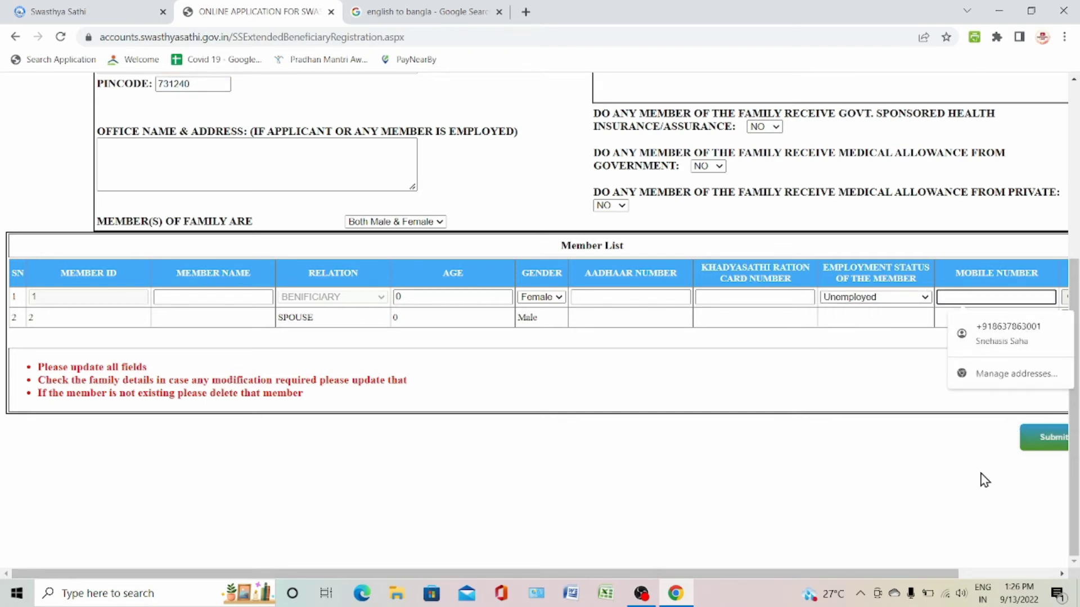
left_click_drag(904, 572, 976, 574)
left_click(999, 298)
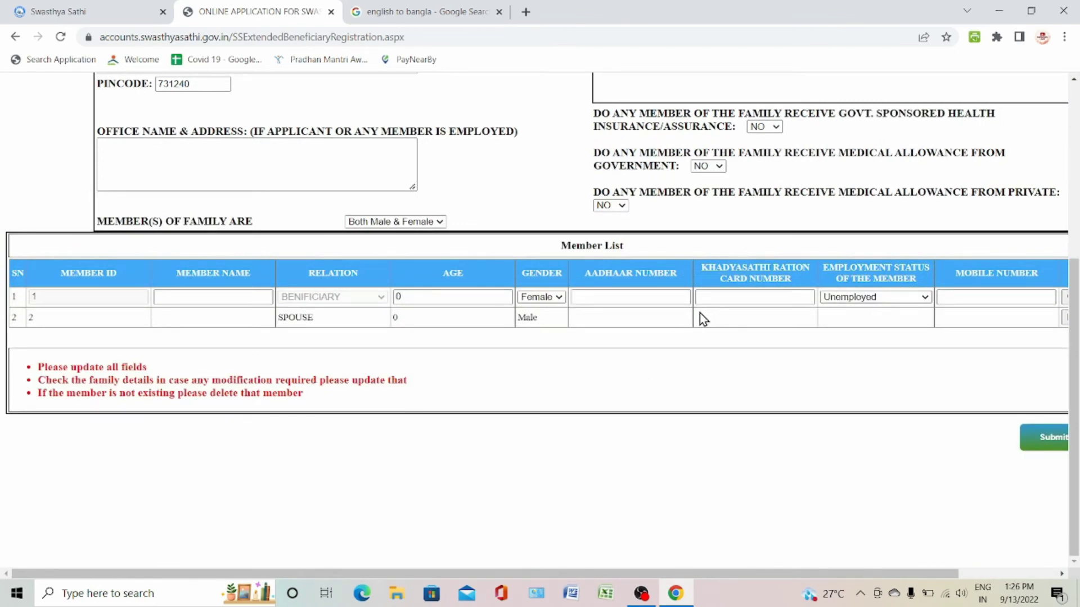
Step: Add a third family member to the member list and open the son's row for editing
scroll(523, 231, "up", 4)
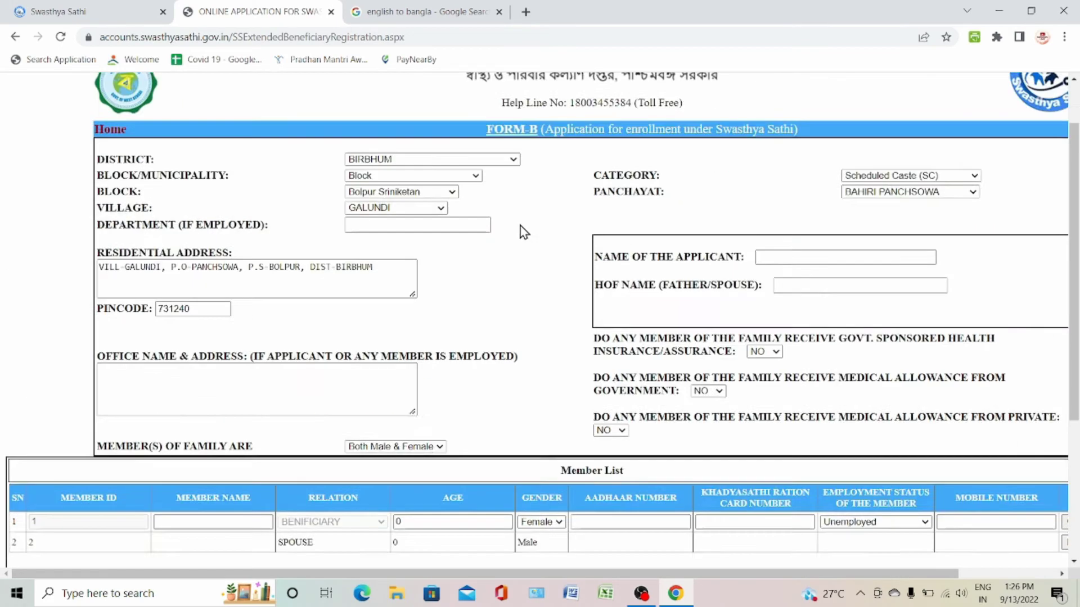
scroll(776, 545, "down", 4)
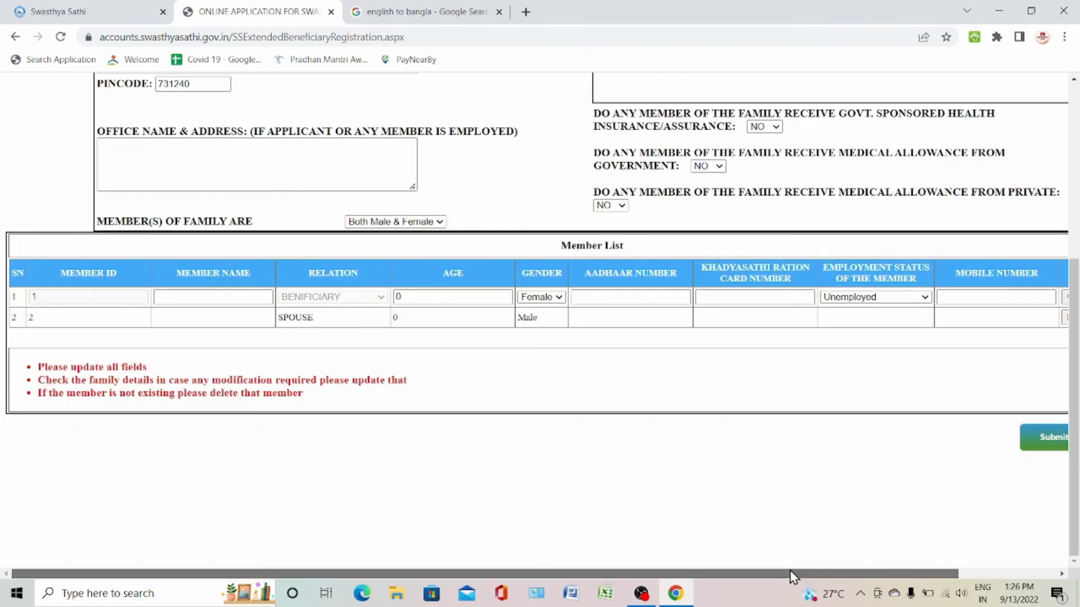
left_click_drag(793, 576, 892, 576)
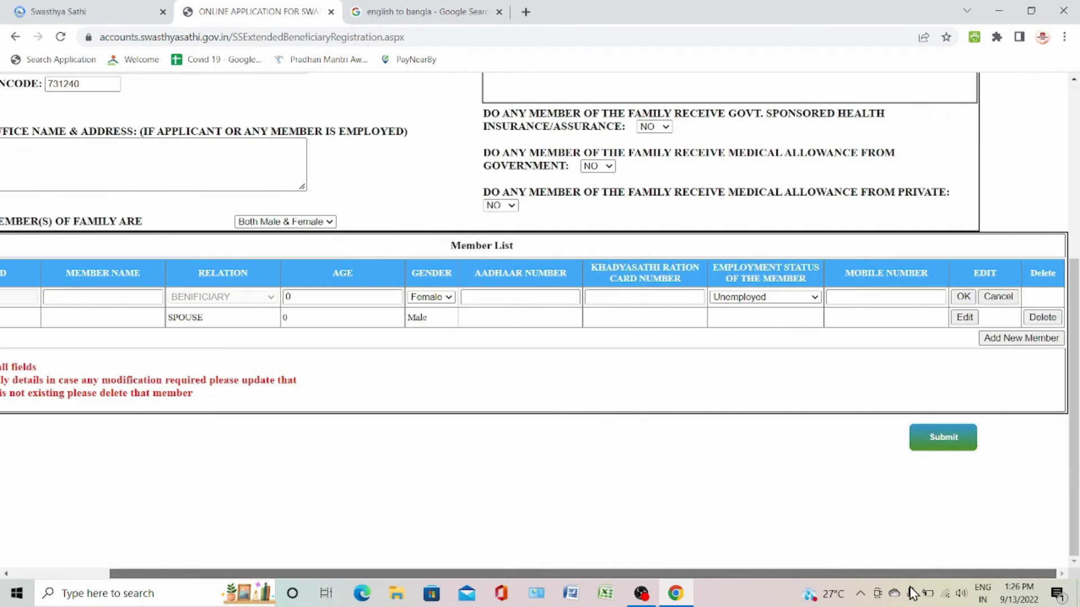
left_click(998, 339)
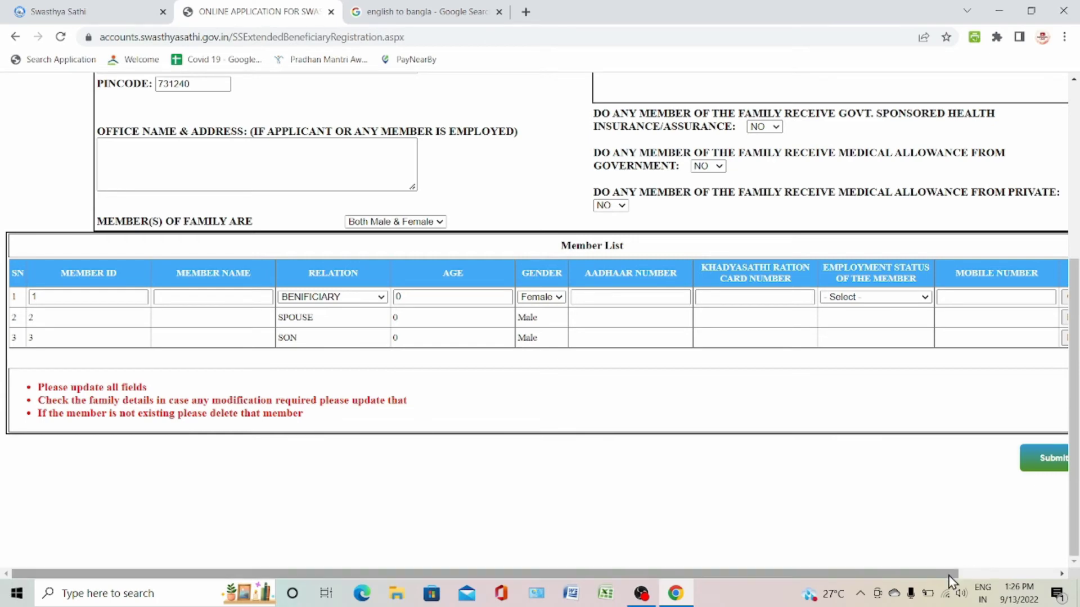
left_click_drag(957, 577, 1048, 577)
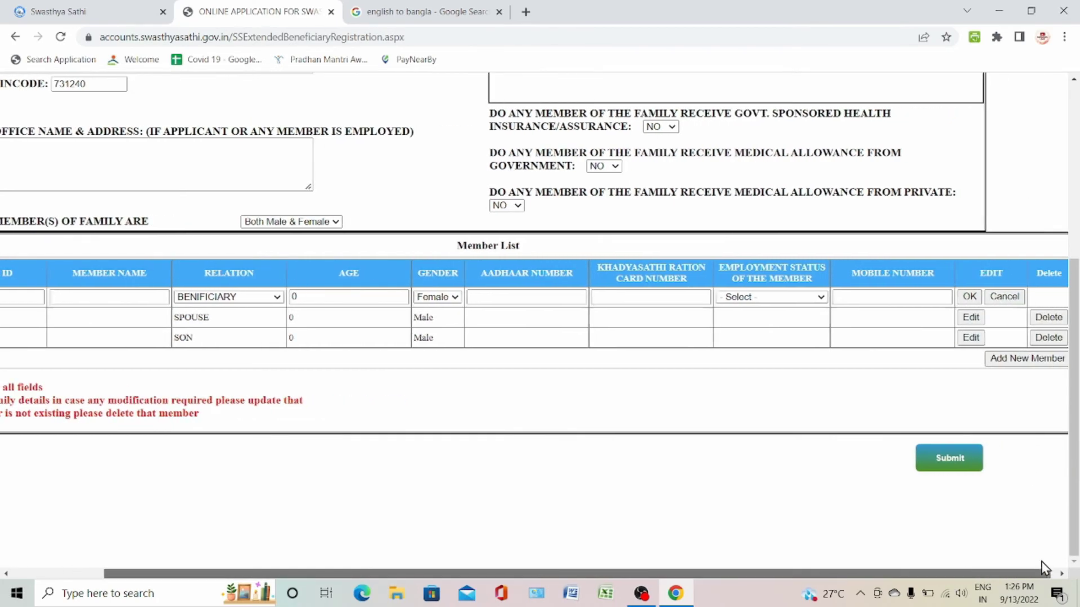
left_click(974, 341)
scroll(250, 464, "down", 4)
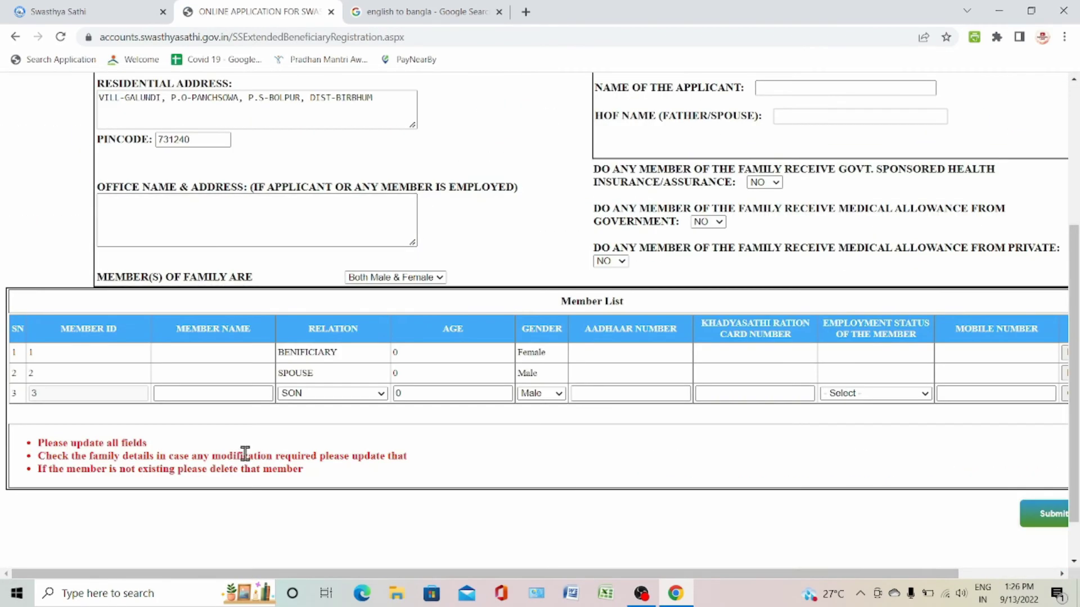
Step: Review the third member's relation options and go through the name, age and Aadhaar number fields
left_click(303, 395)
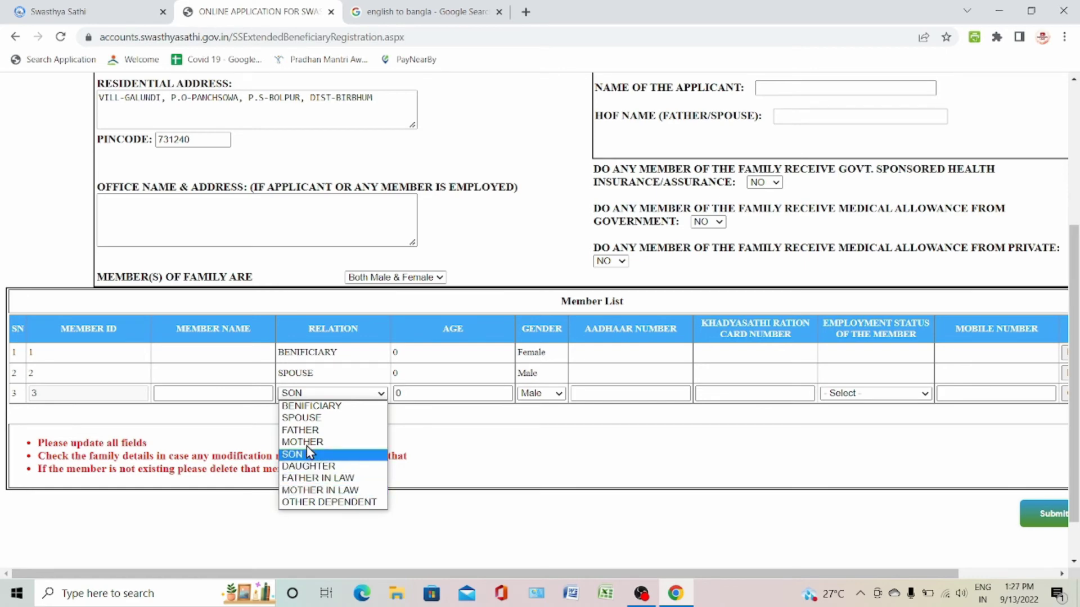
left_click(240, 396)
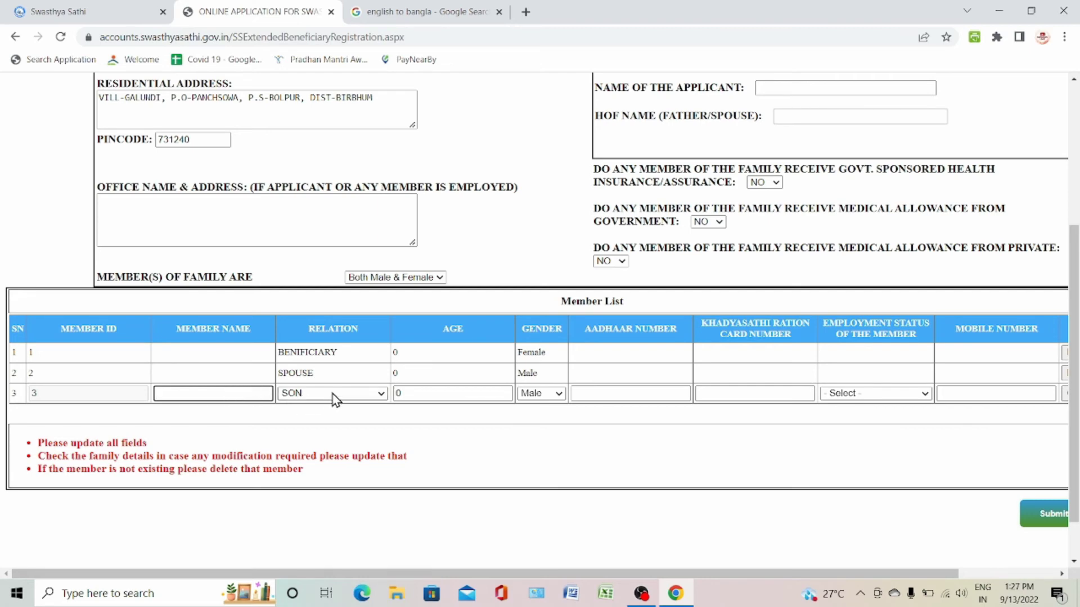
left_click(453, 393)
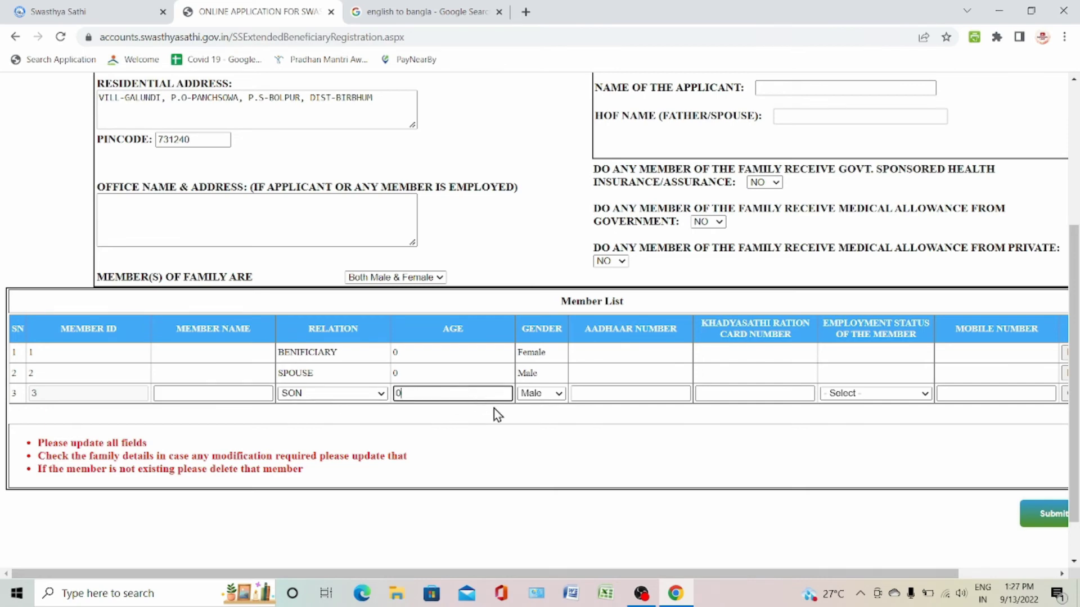
left_click(624, 395)
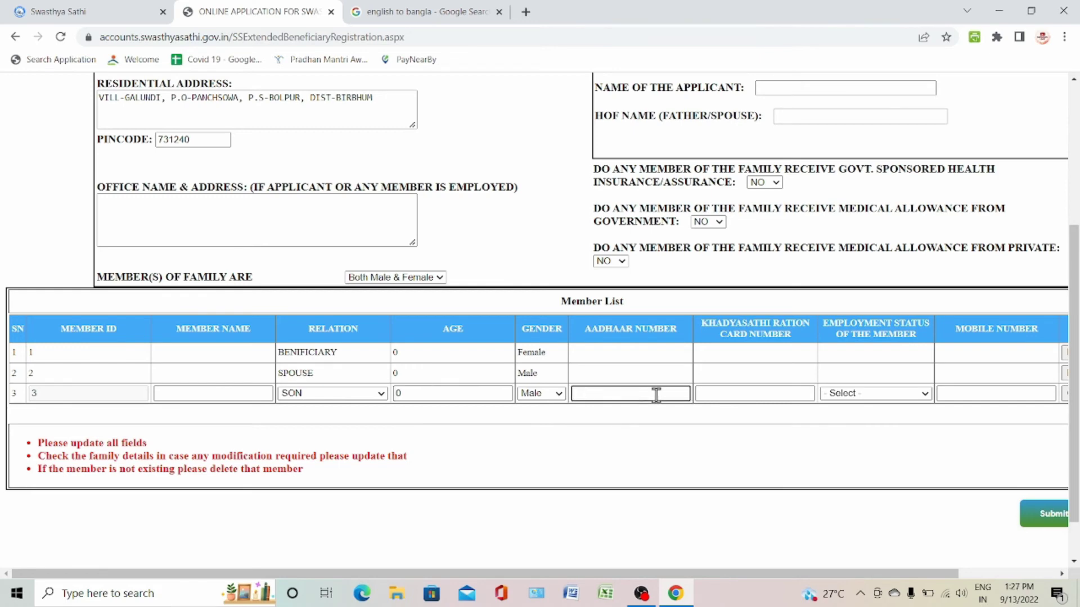
Step: Set the son's employment status to Unemployed and go to the mobile number field
left_click(857, 394)
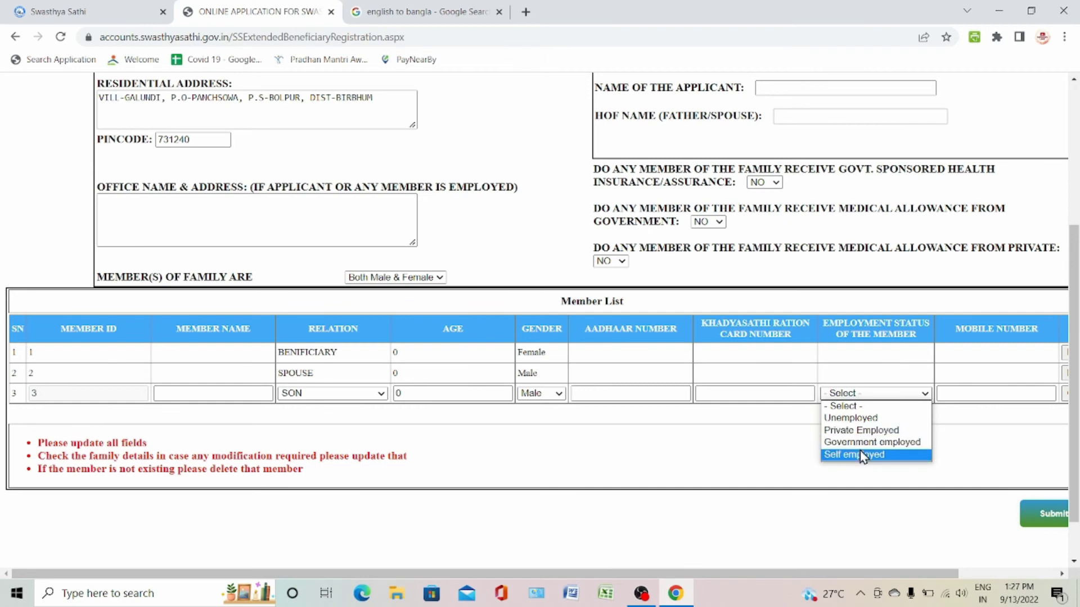
left_click(864, 419)
left_click(1001, 393)
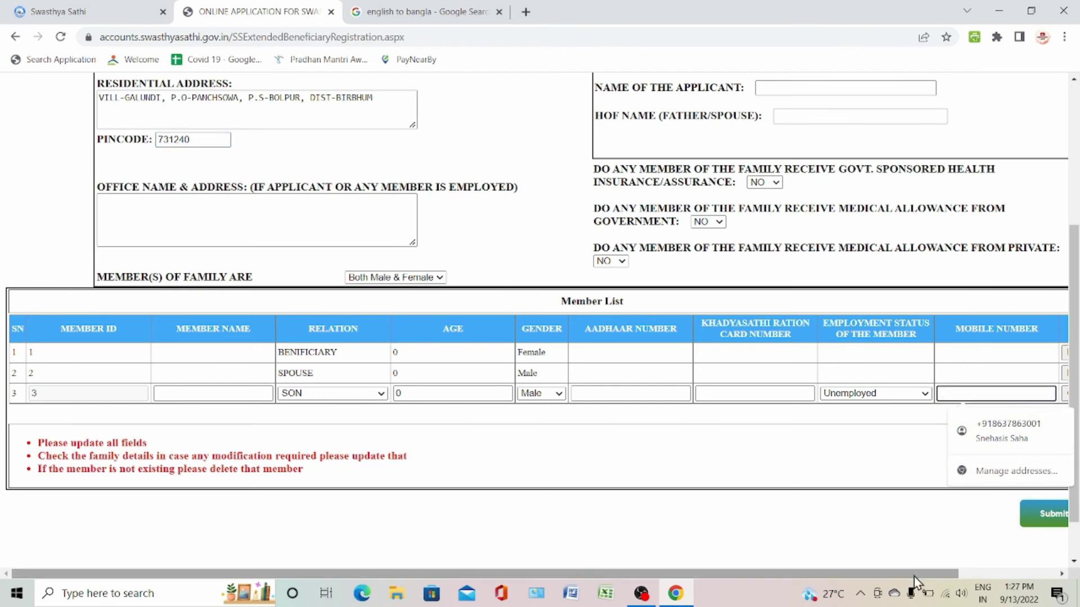
left_click_drag(913, 577, 962, 571)
left_click(1021, 393)
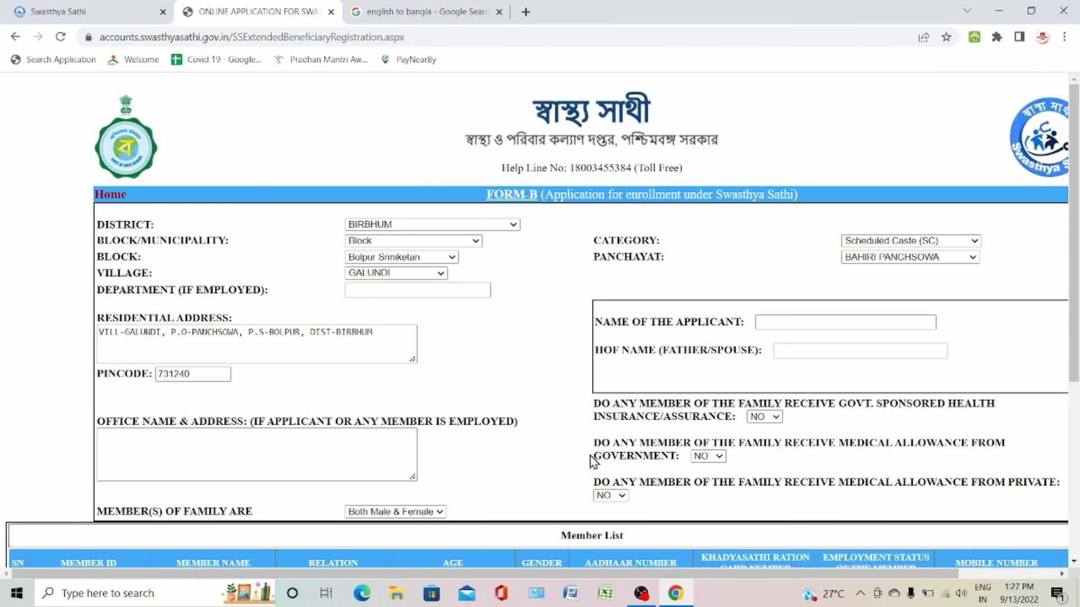
scroll(581, 446, "down", 5)
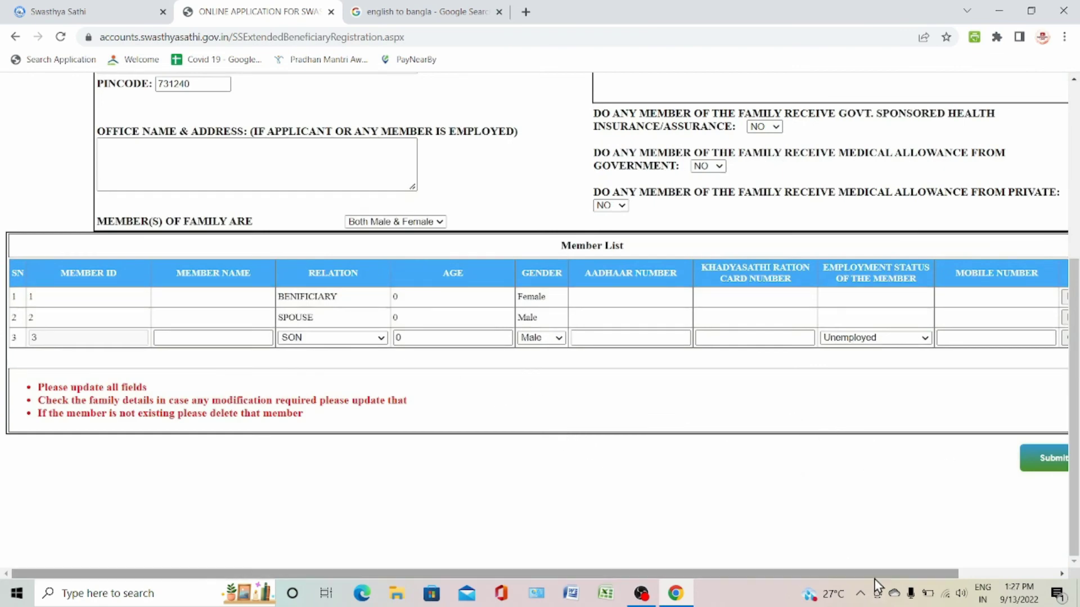
left_click_drag(874, 579, 956, 579)
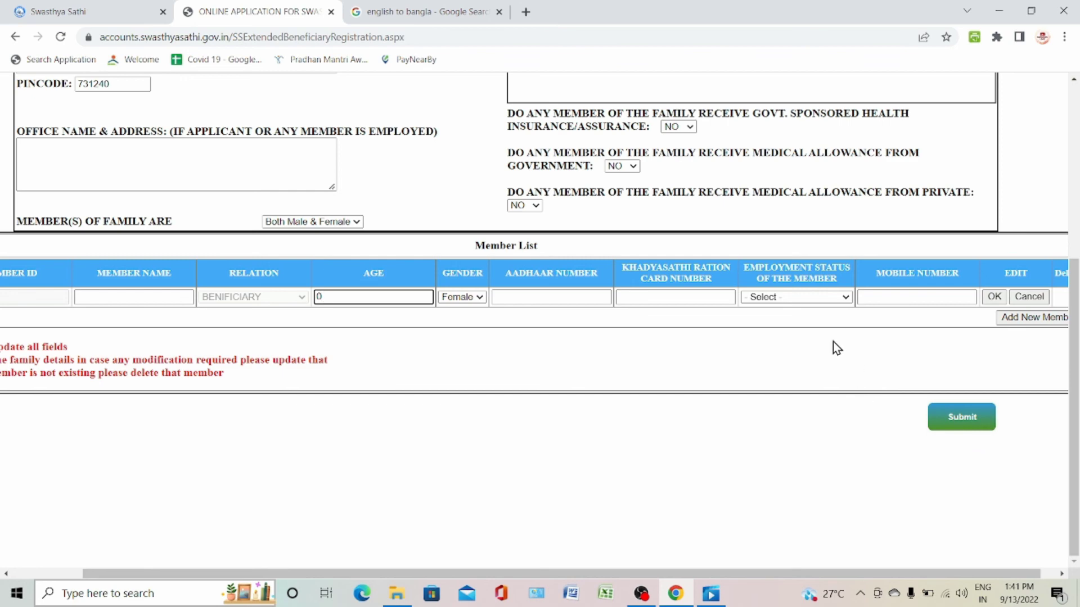
Step: Return to the Swasthya Sathi home page and open the page for checking an online card application's status
left_click(92, 8)
mouse_move(456, 225)
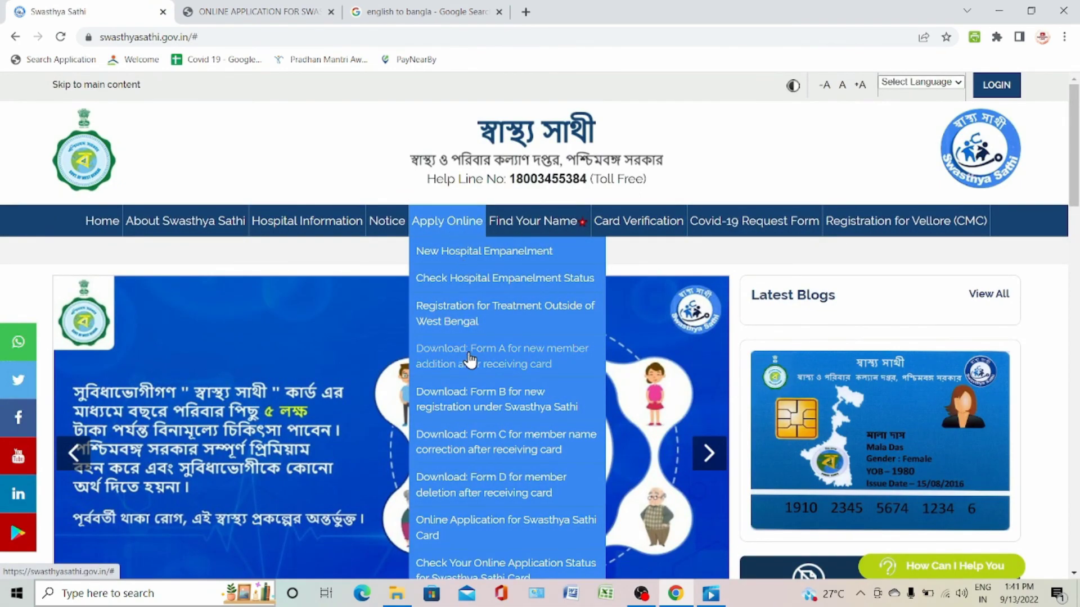
scroll(470, 360, "down", 4)
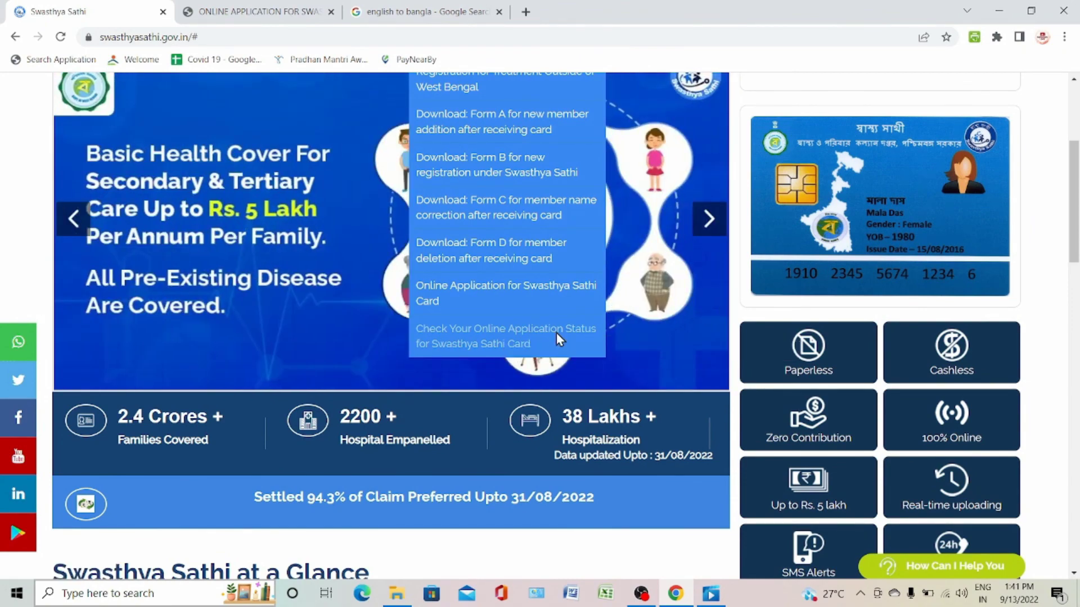
left_click(555, 333)
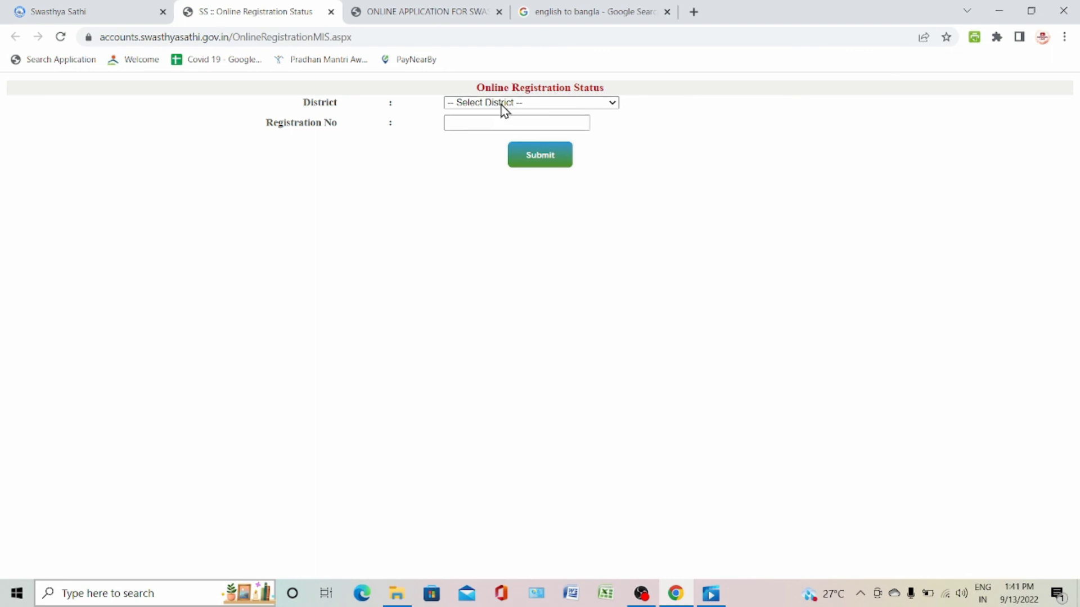